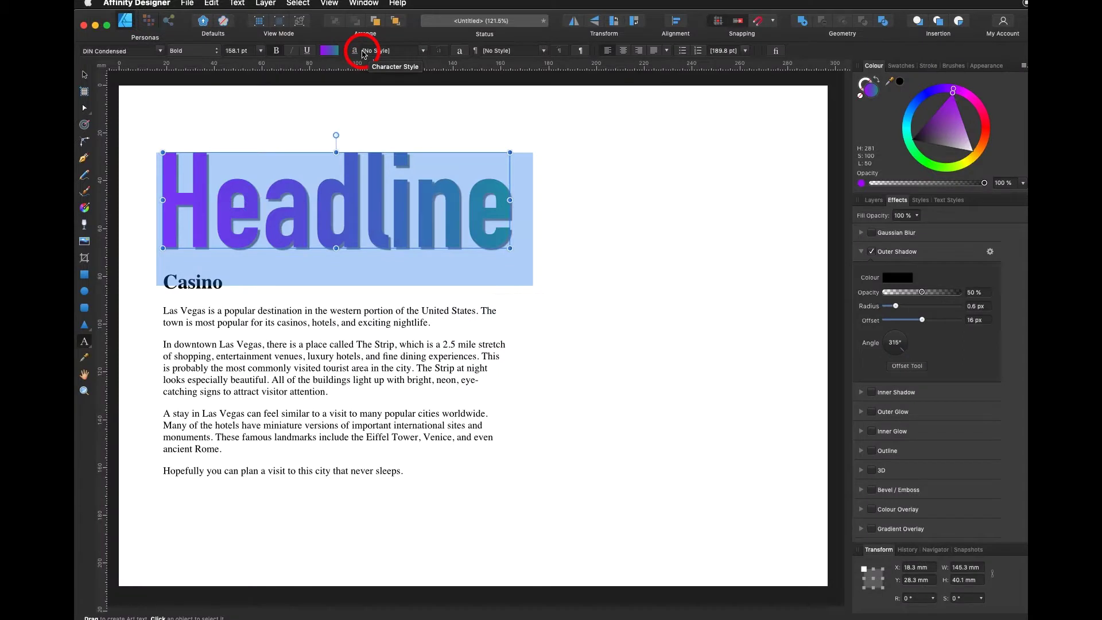
Create the Casino Flyer Headline character style from the selected Headline's DIN Condensed Bold 158.1 pt gradient formatting.
triple_click(411, 381)
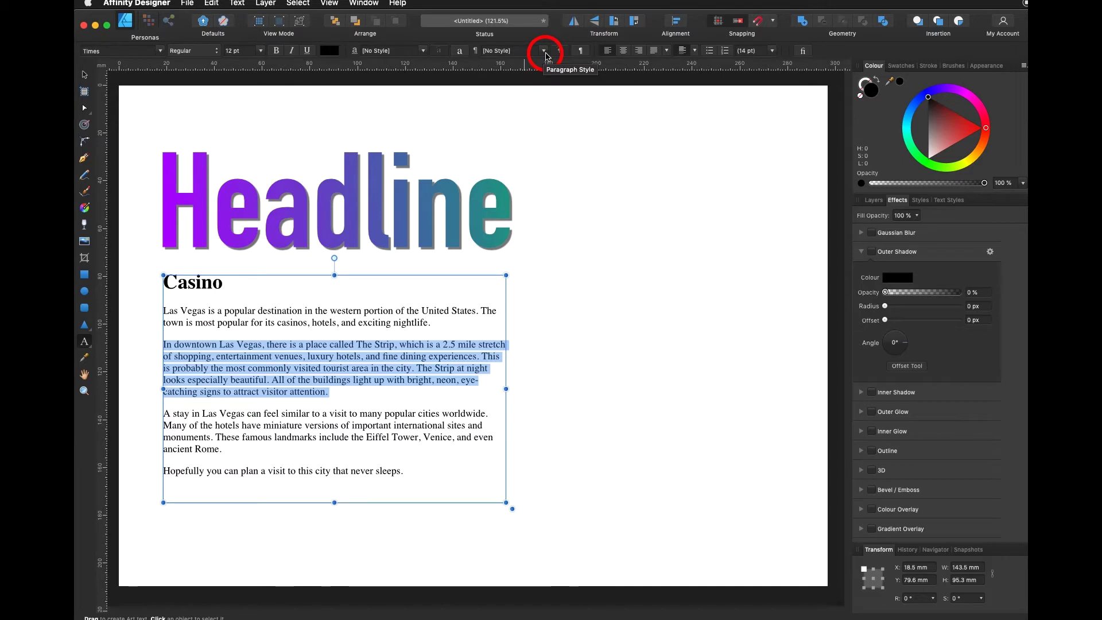
left_click_drag(164, 224, 493, 236)
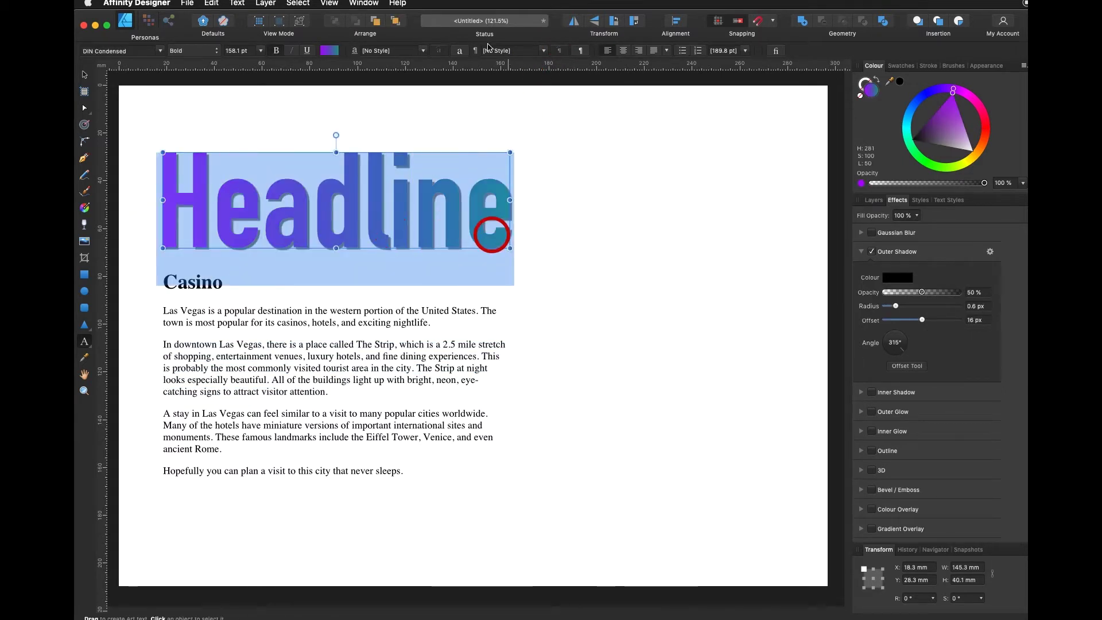
left_click(423, 51)
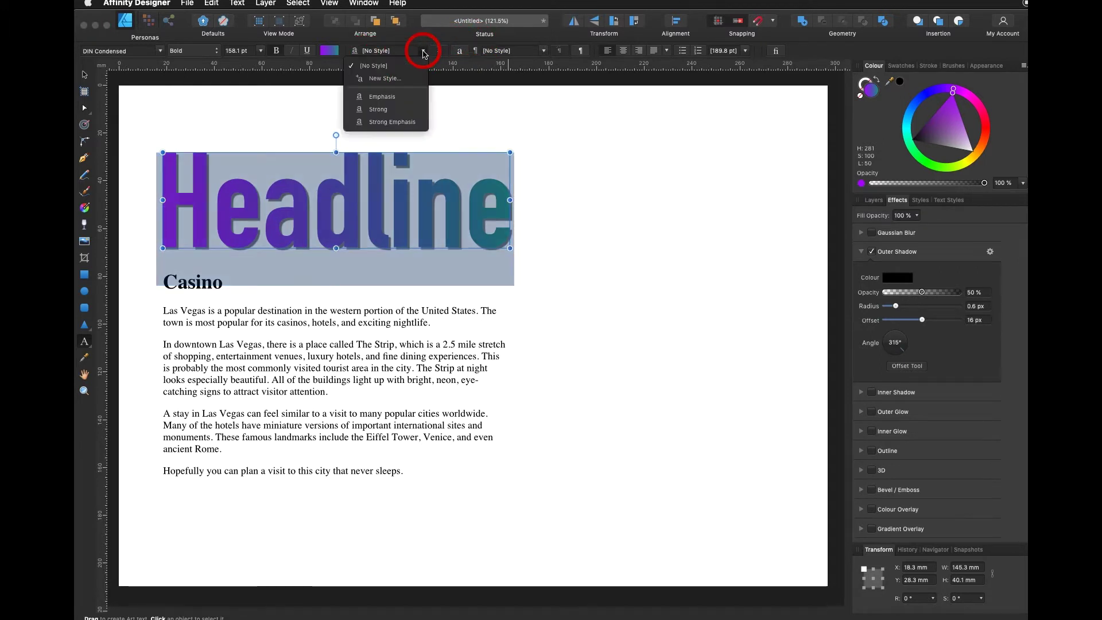
left_click(400, 79)
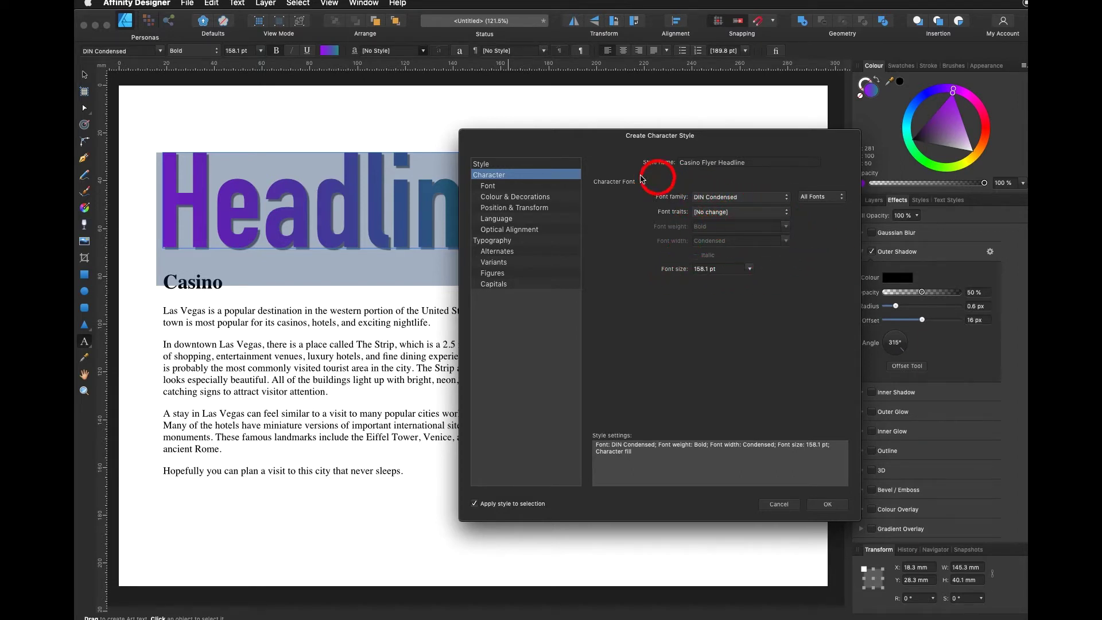
left_click(520, 195)
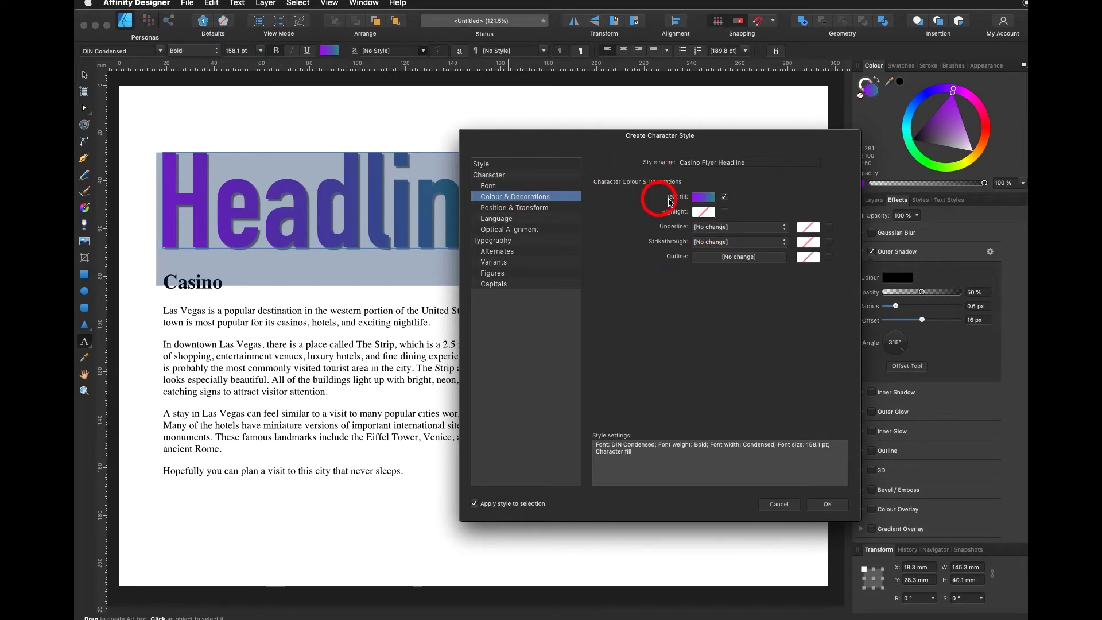
left_click(514, 185)
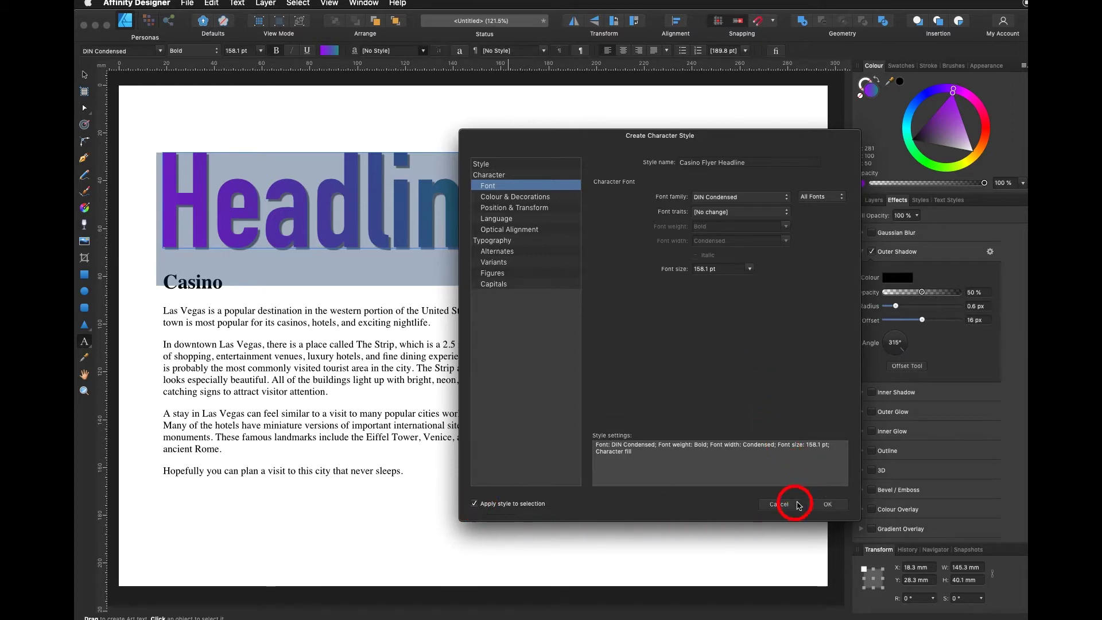
left_click(827, 504)
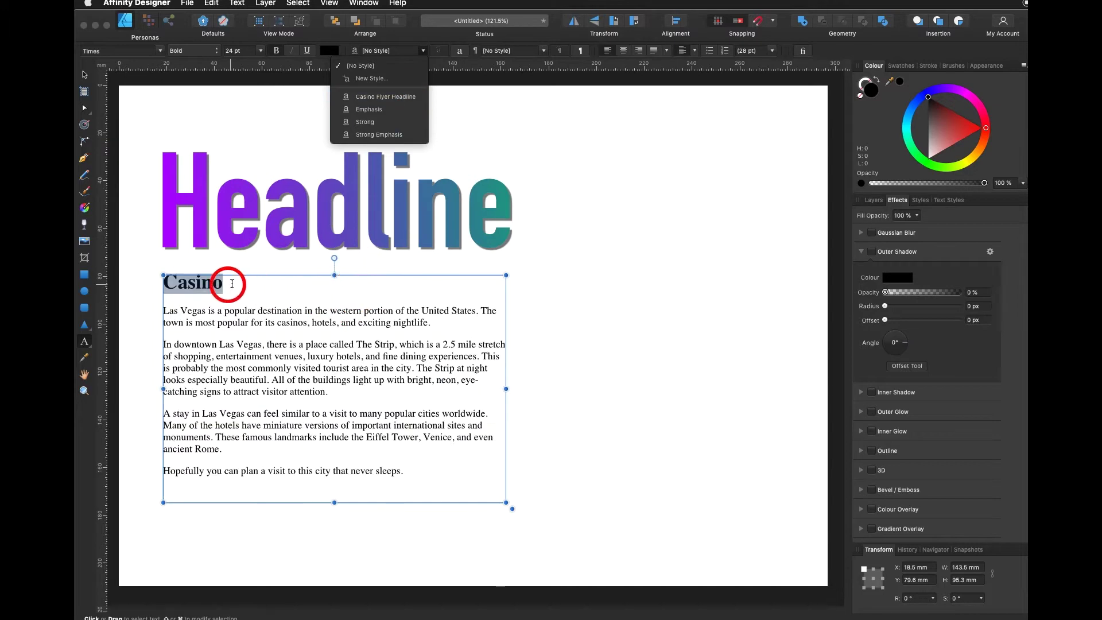
Style Casino with Casino Flyer Headline, paste it over Headline, and delete the lower Casino line.
left_click(394, 103)
left_click(706, 340)
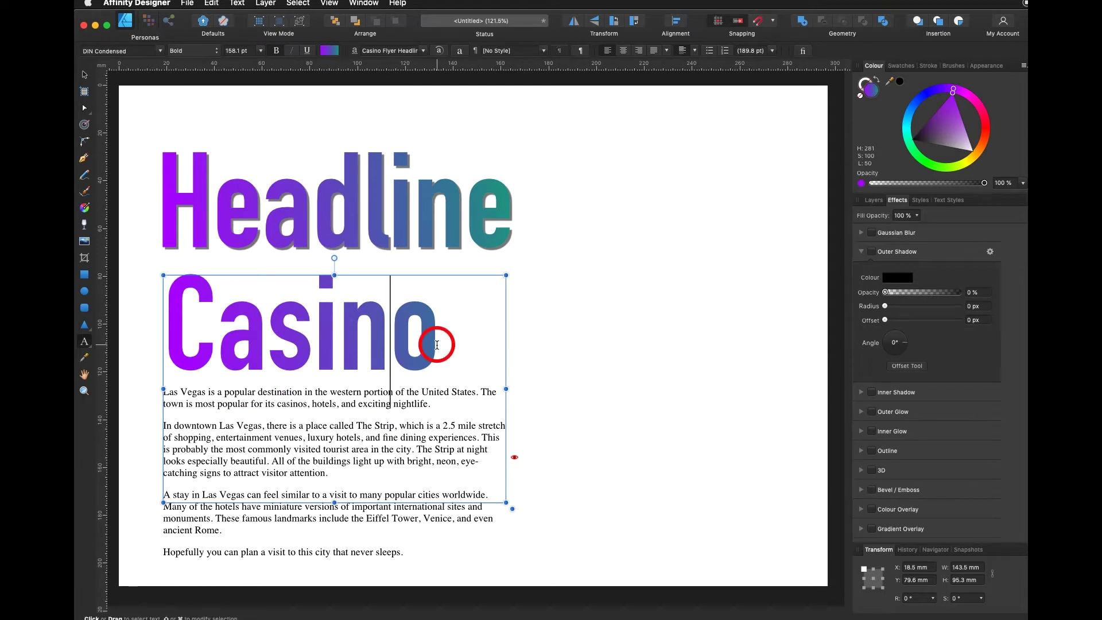
left_click_drag(443, 339, 220, 291)
key("super+c")
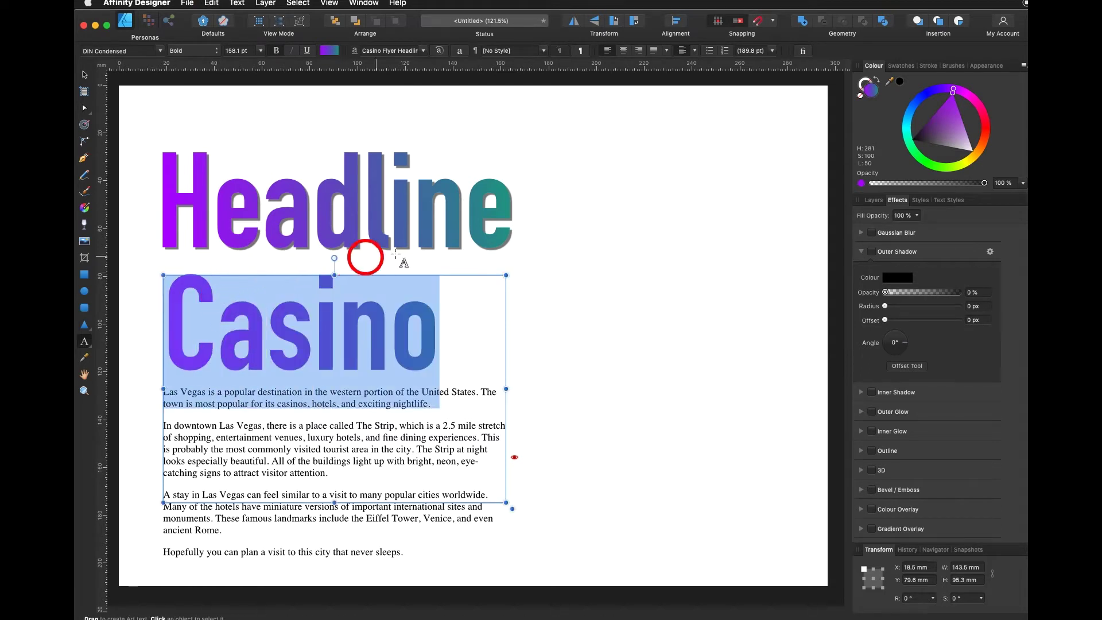
left_click_drag(508, 228, 128, 222)
key("super+v")
triple_click(200, 351)
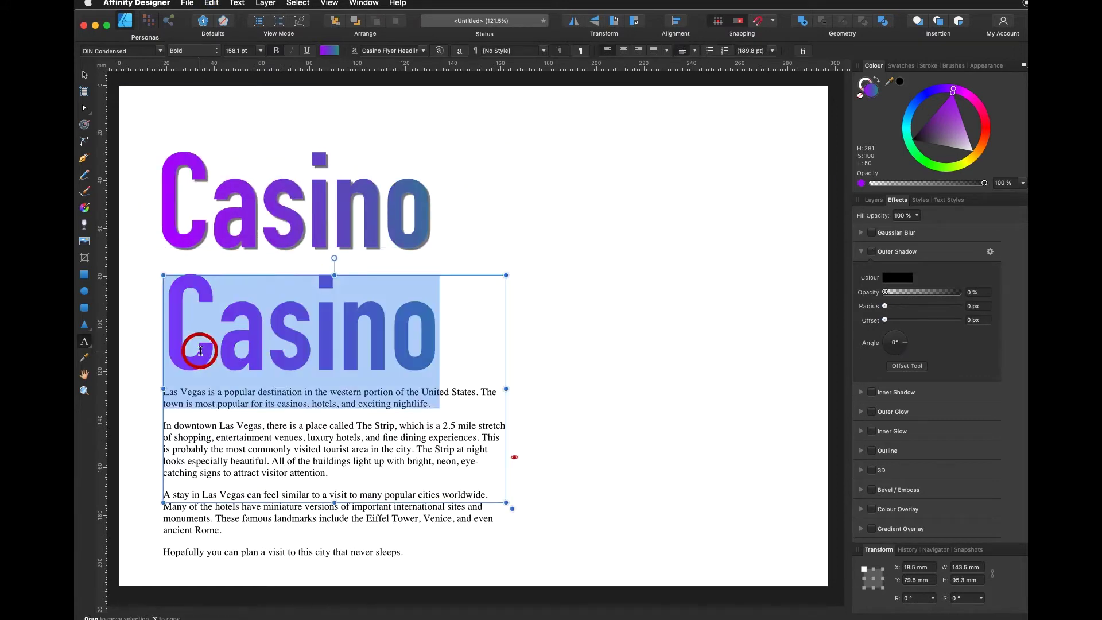
key("Delete")
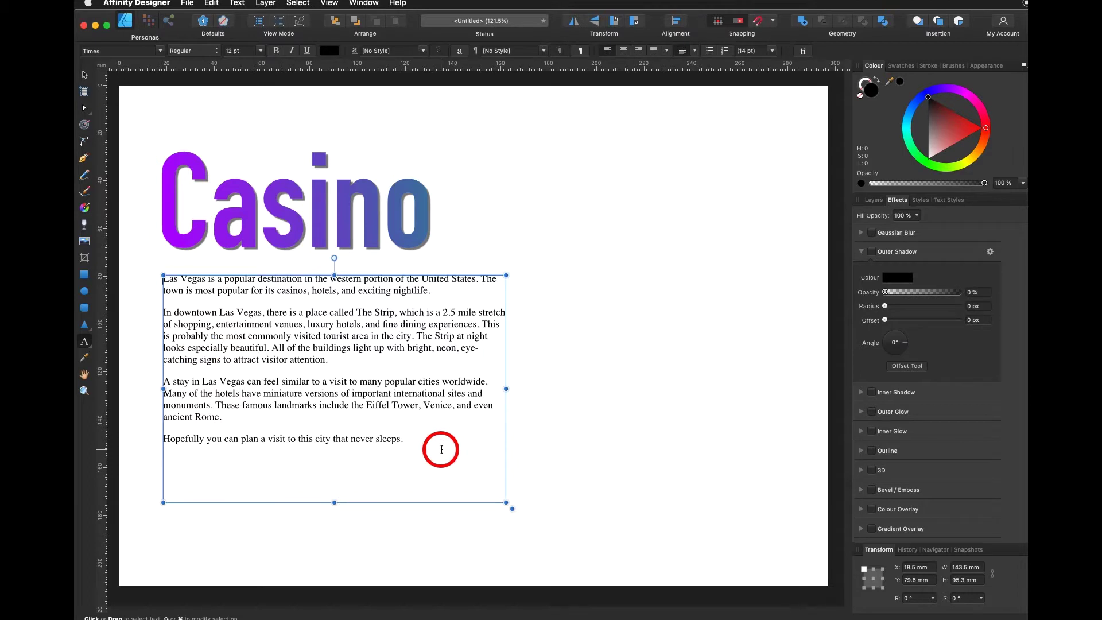
left_click_drag(442, 449, 336, 440)
double_click(206, 313)
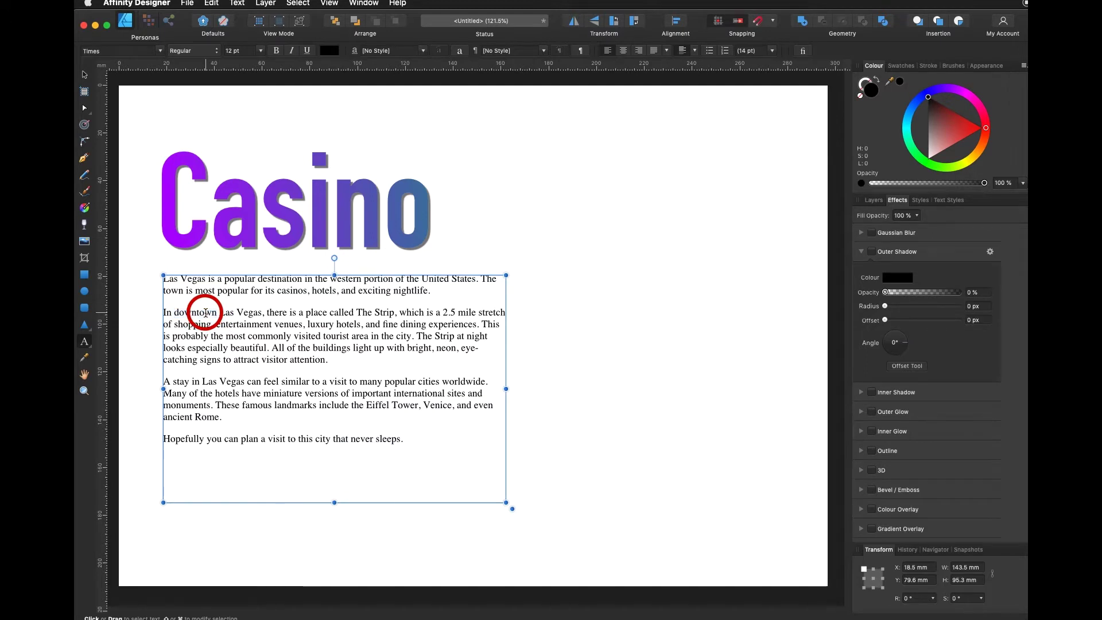
triple_click(206, 313)
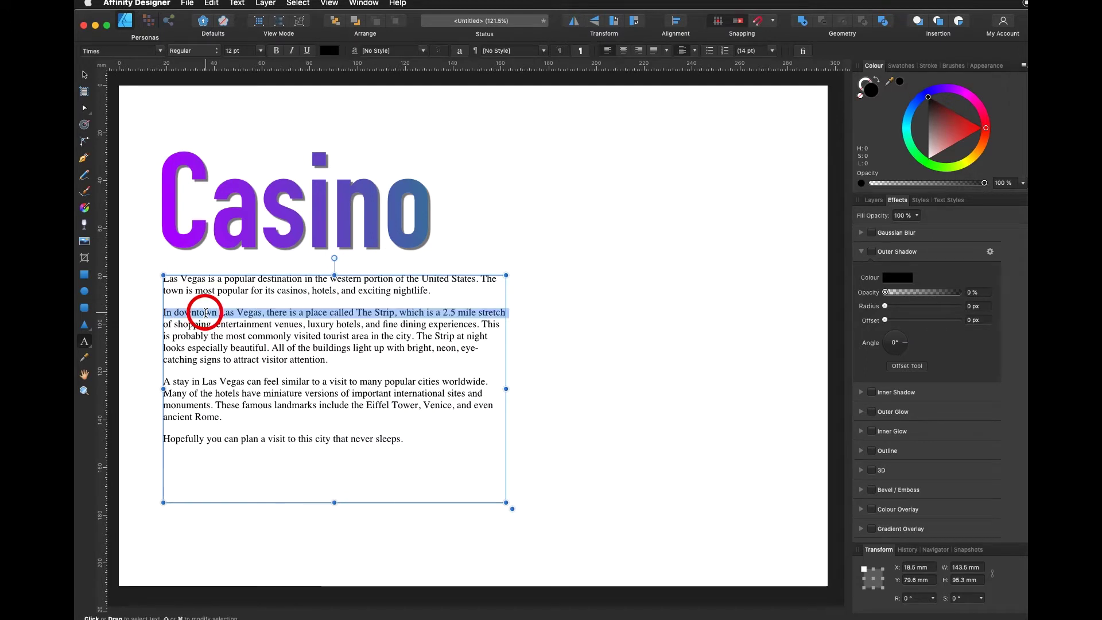
double_click(206, 313)
double_click(206, 313)
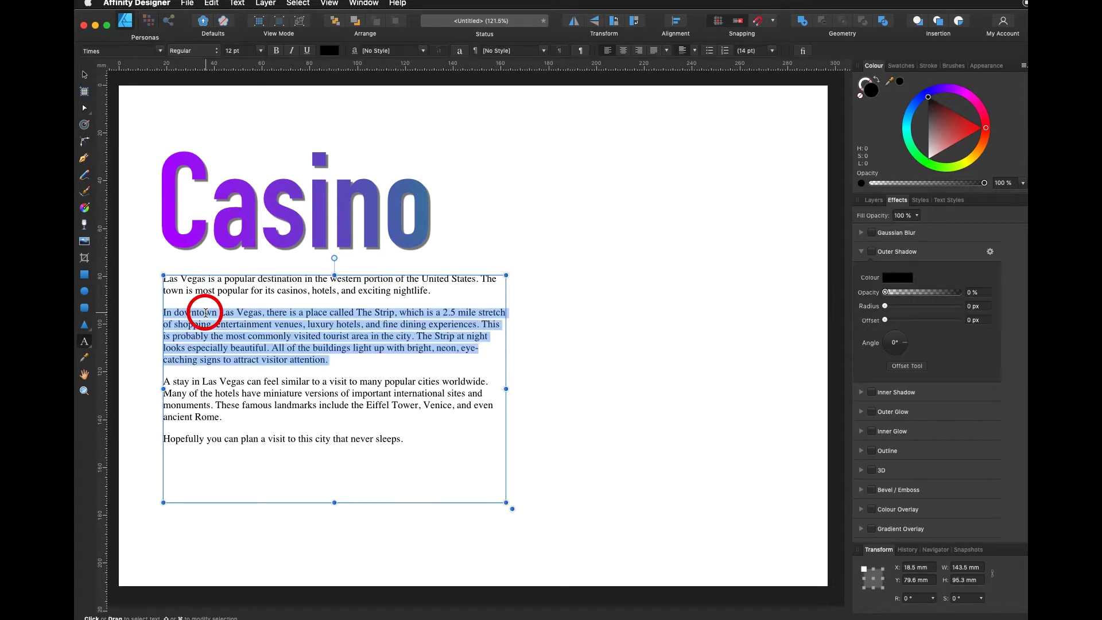
double_click(216, 340)
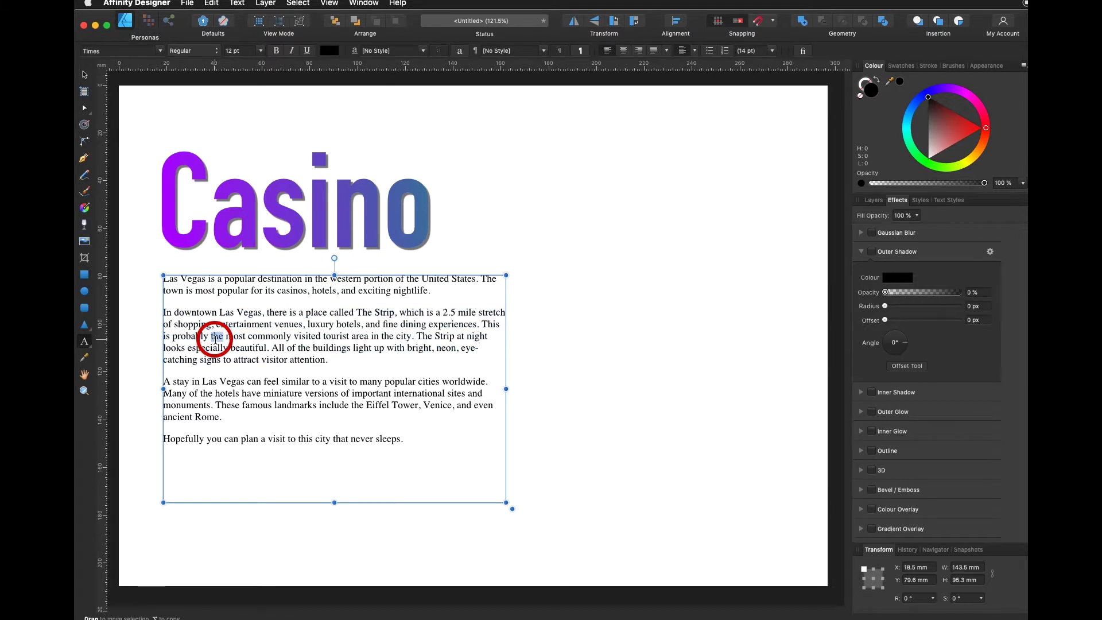
triple_click(216, 339)
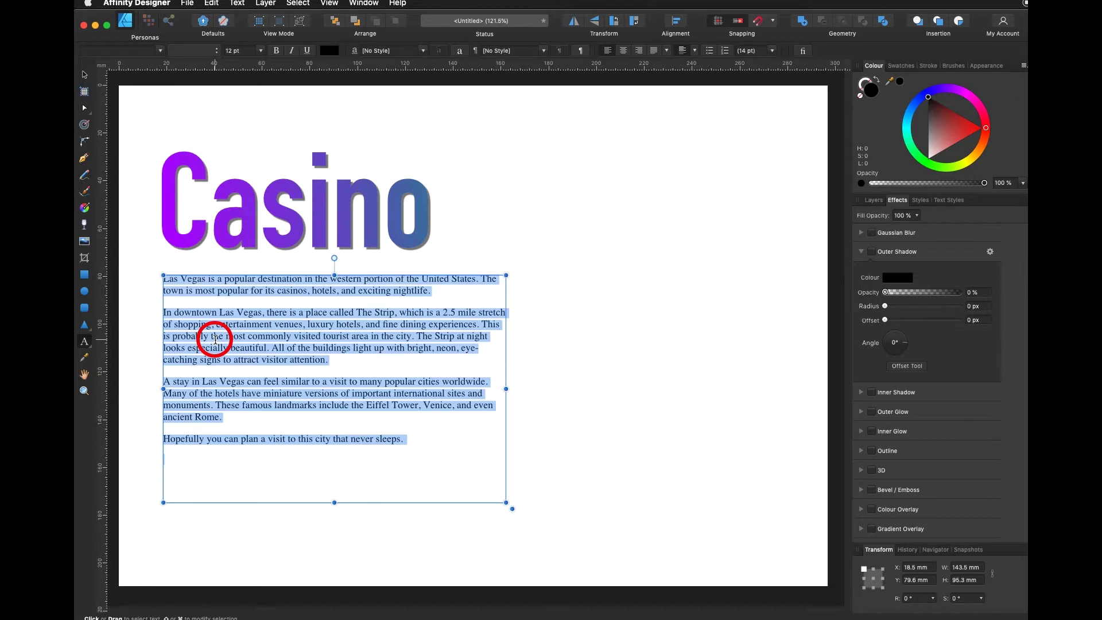
left_click(423, 463)
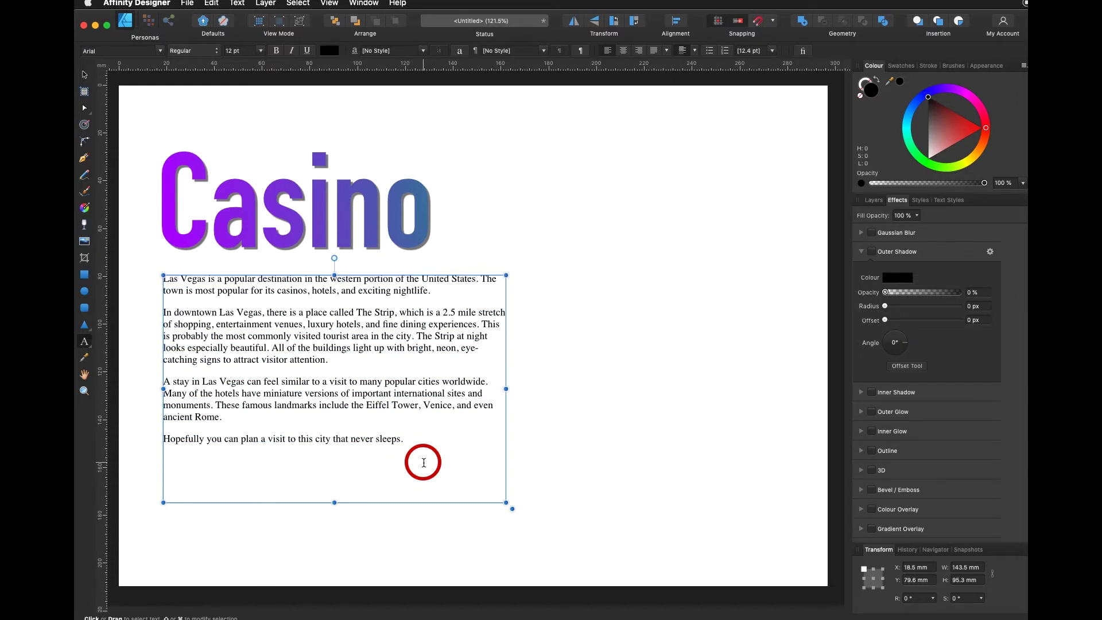
key("super+a")
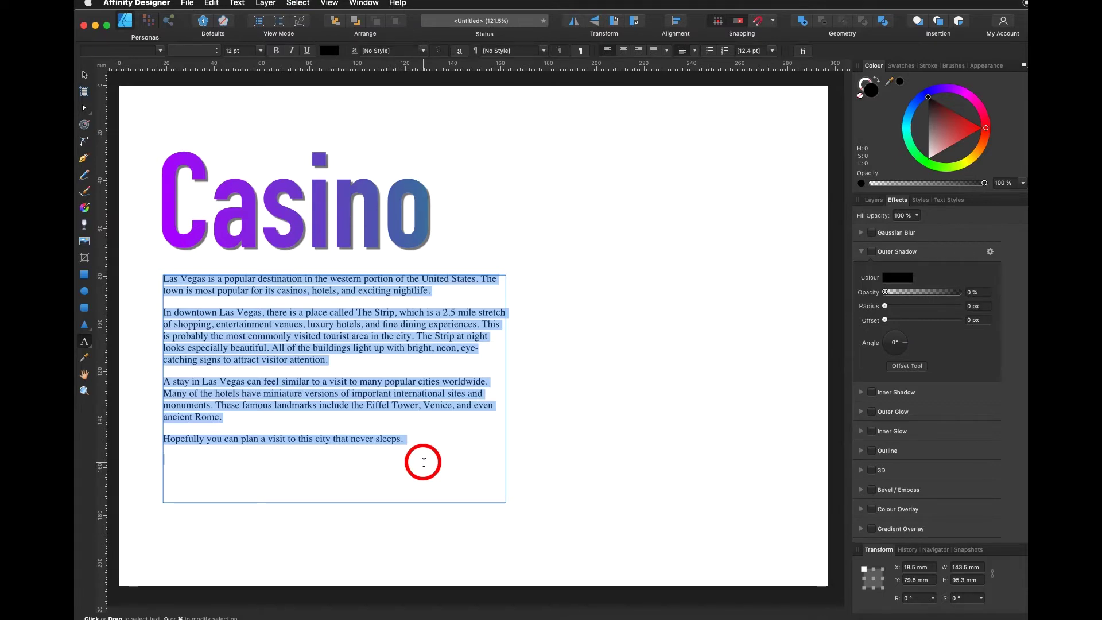
Set the body text font to Avenir.
left_click(111, 52)
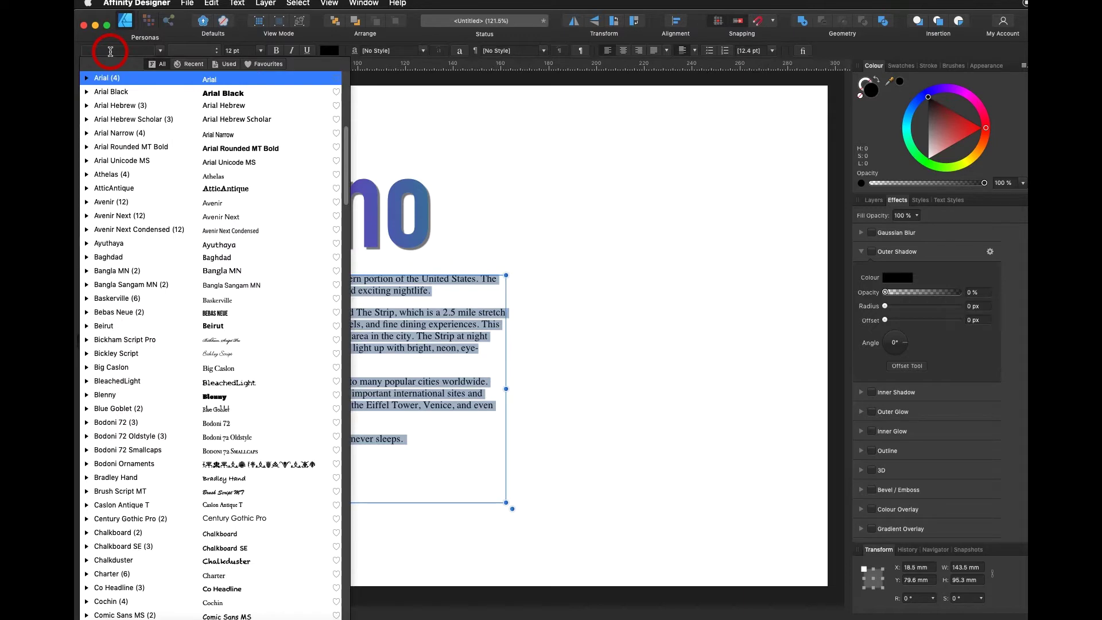
type("ave")
key("Return")
left_click(364, 310)
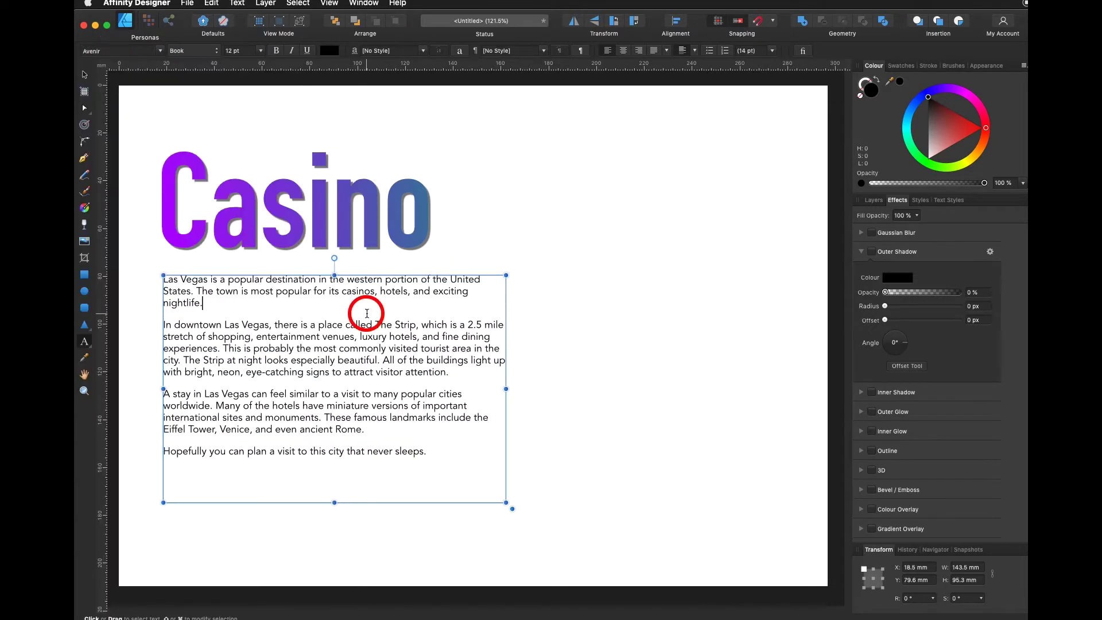
Justify all body paragraphs and resize the text frame to about 109.6 mm wide.
key("super+a")
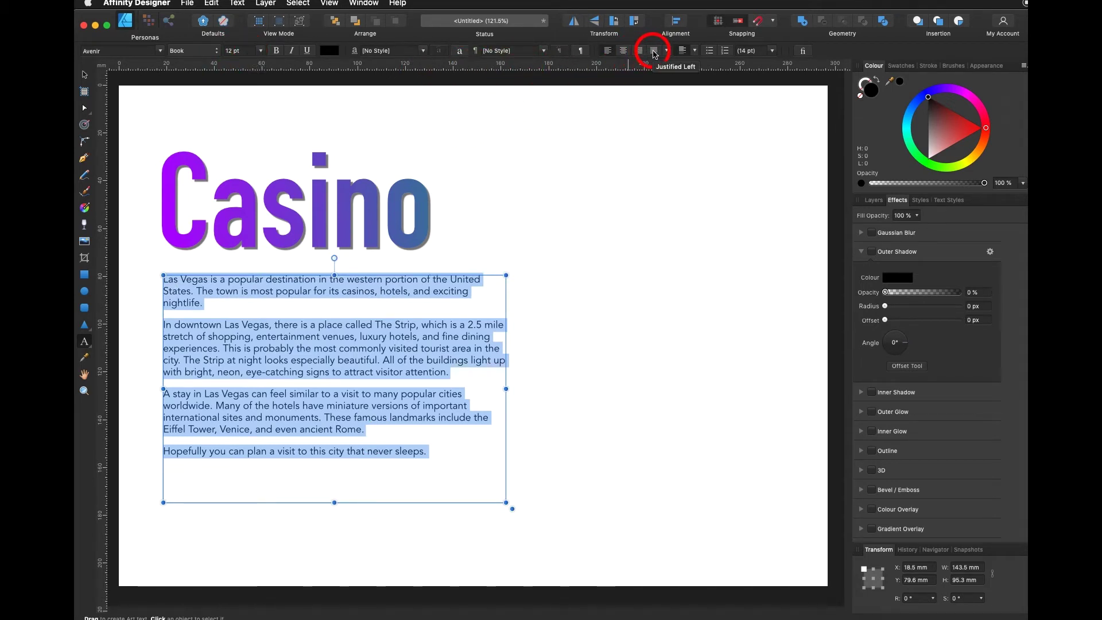
left_click(654, 52)
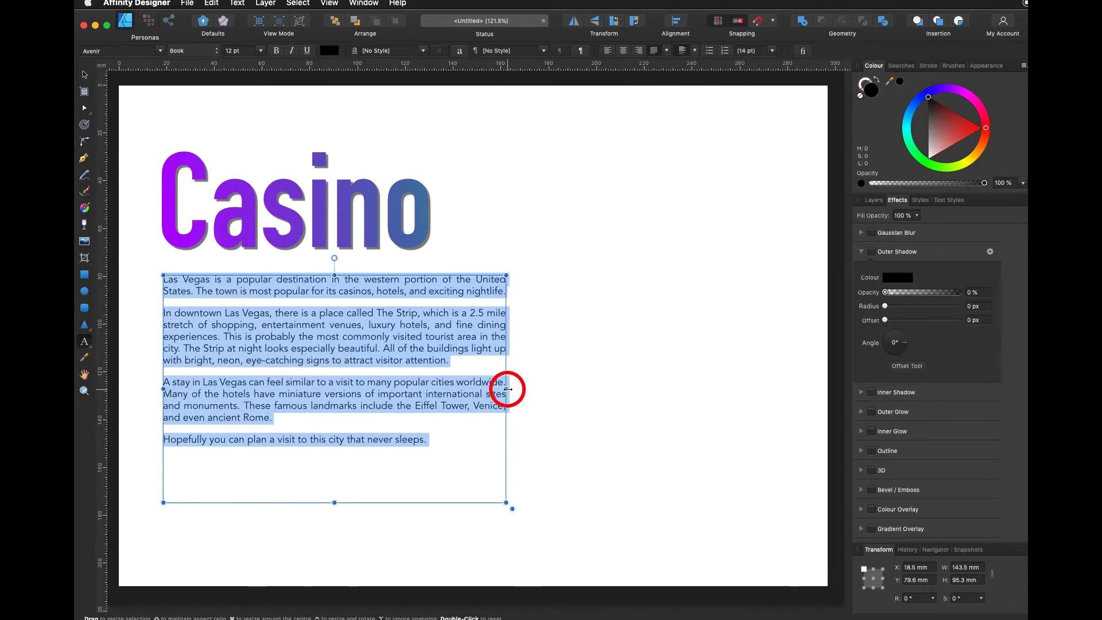
left_click_drag(508, 389, 404, 394)
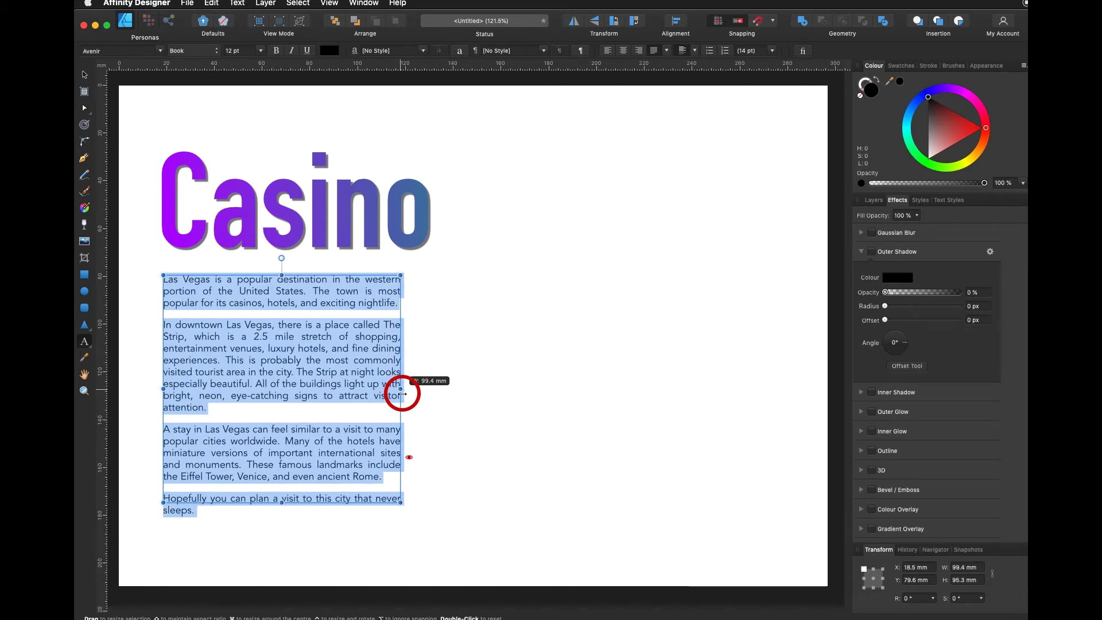
left_click_drag(404, 394, 425, 389)
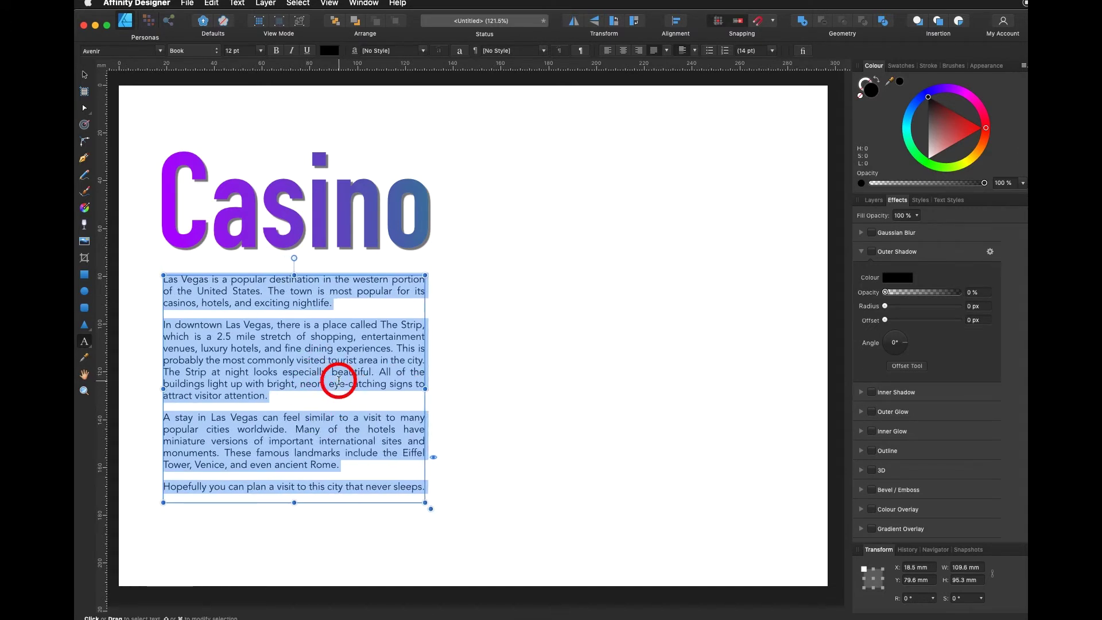
Start a Casino Body Text paragraph style and review its Font, Colour & Decorations and Language settings.
left_click(546, 52)
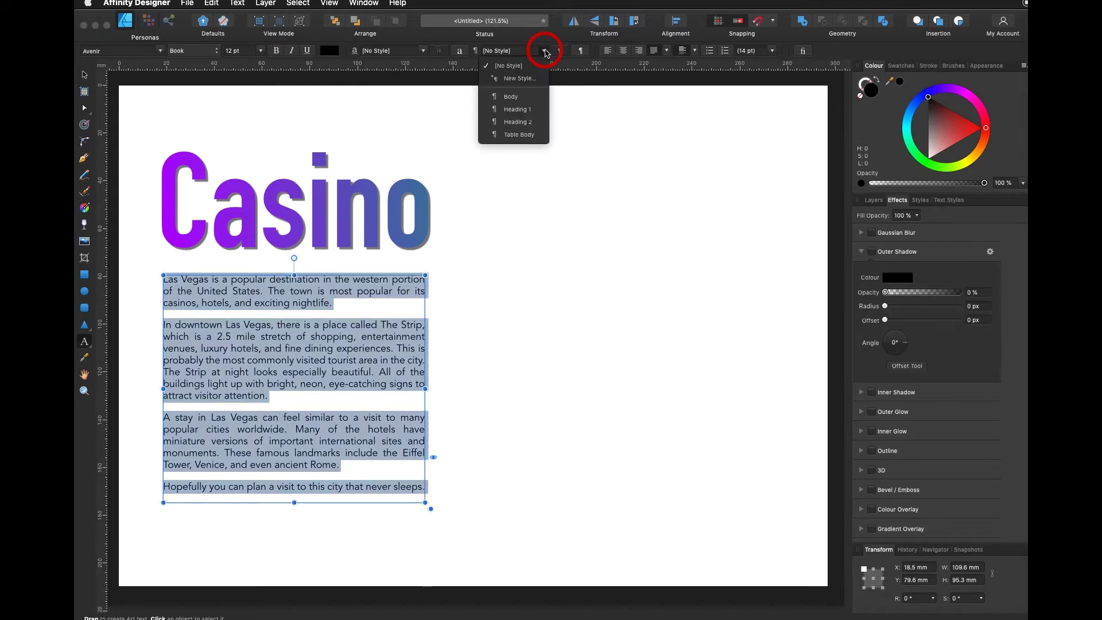
left_click(529, 79)
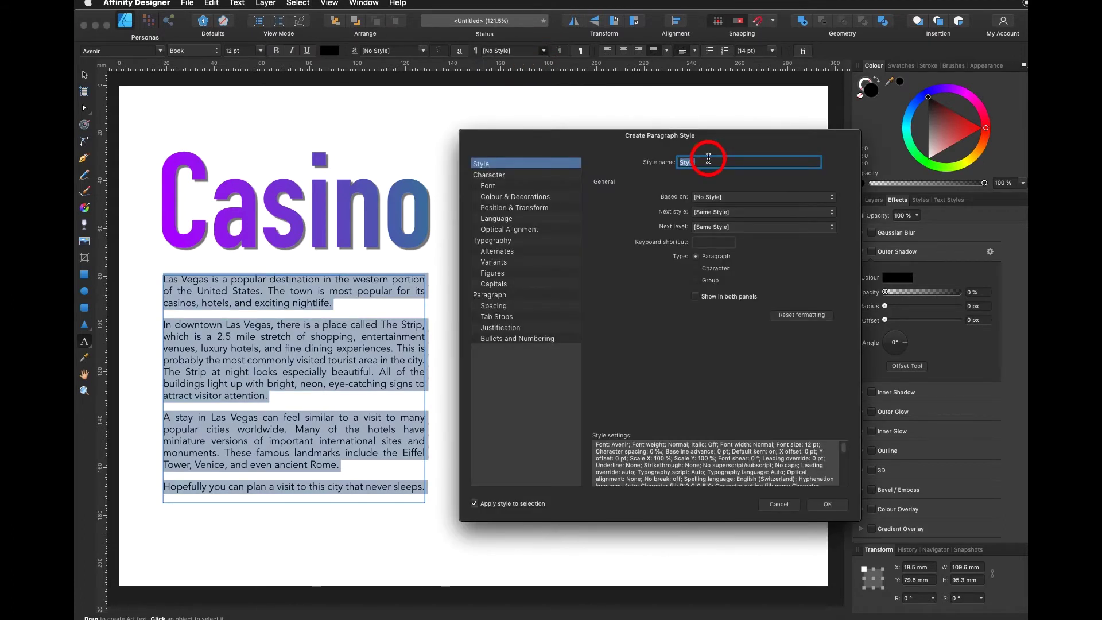
type("Casino Body Text")
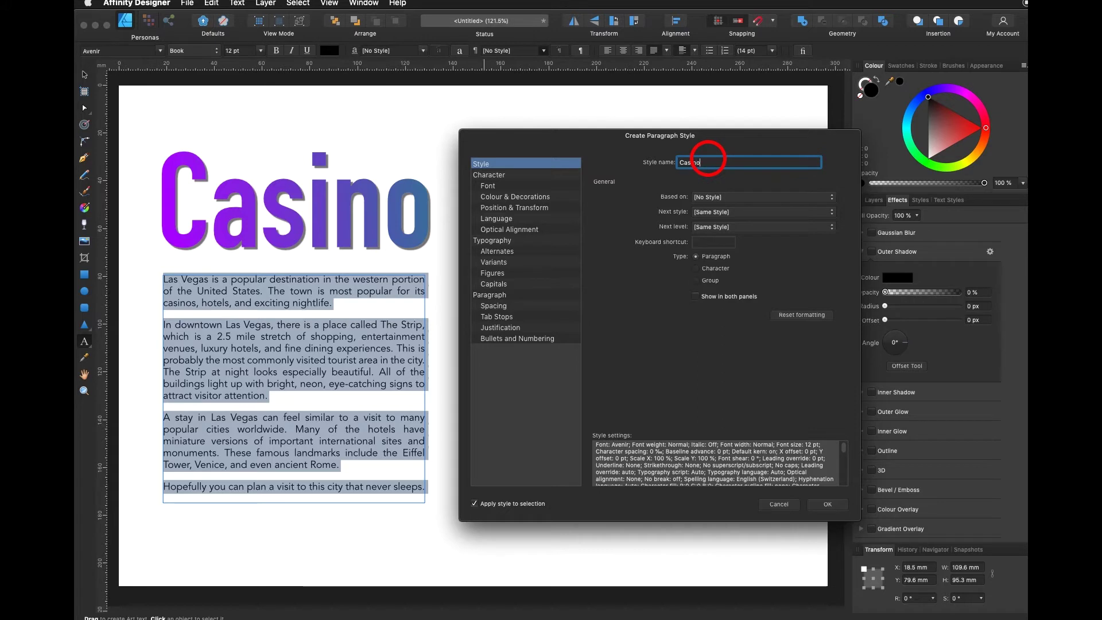
left_click(511, 175)
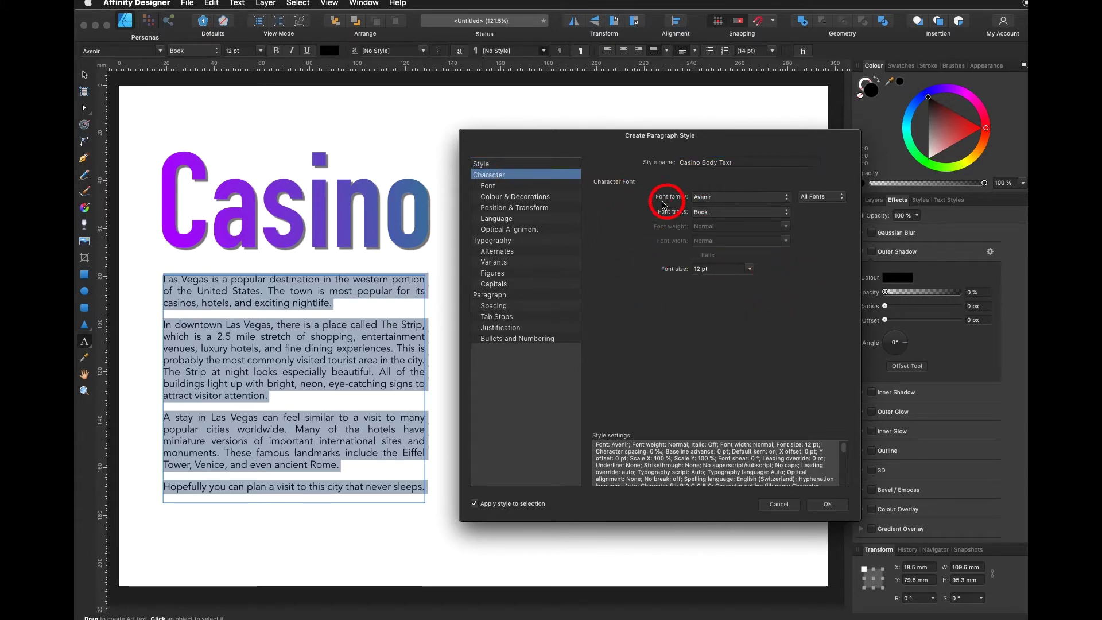
left_click(554, 197)
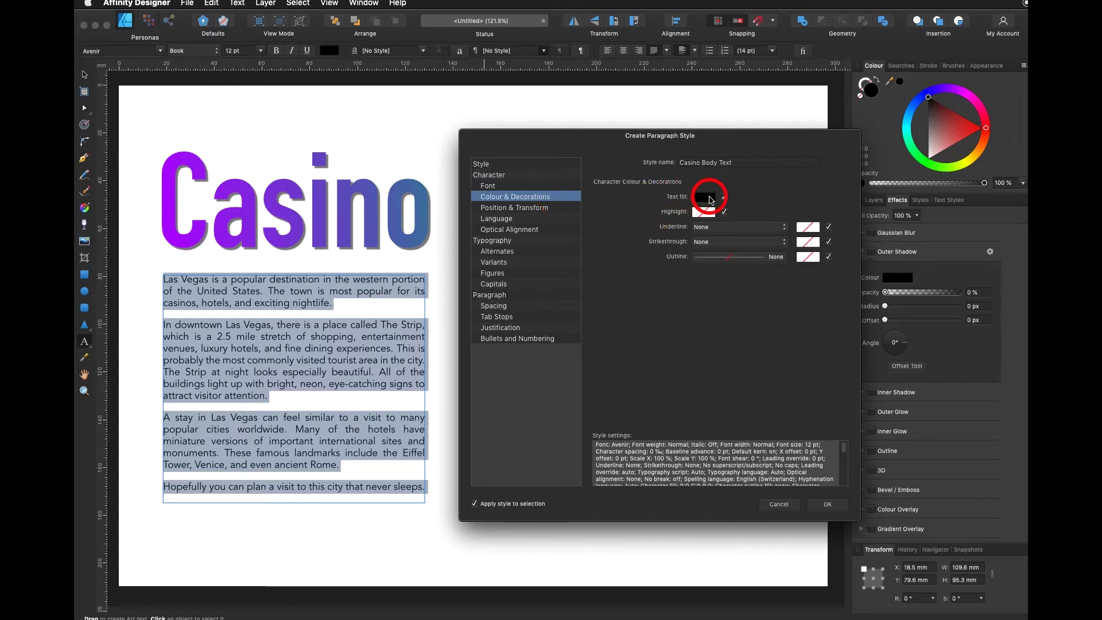
key("Down")
key("Down")
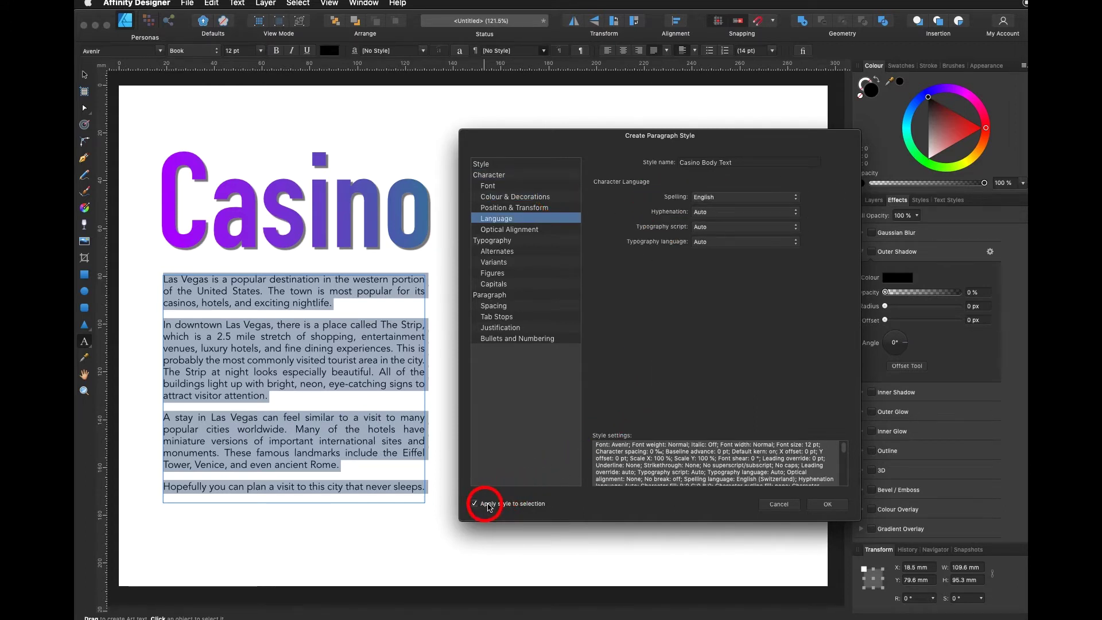
Confirm Casino Body Text, then draw a text frame right of the body and paste the address line.
left_click(828, 506)
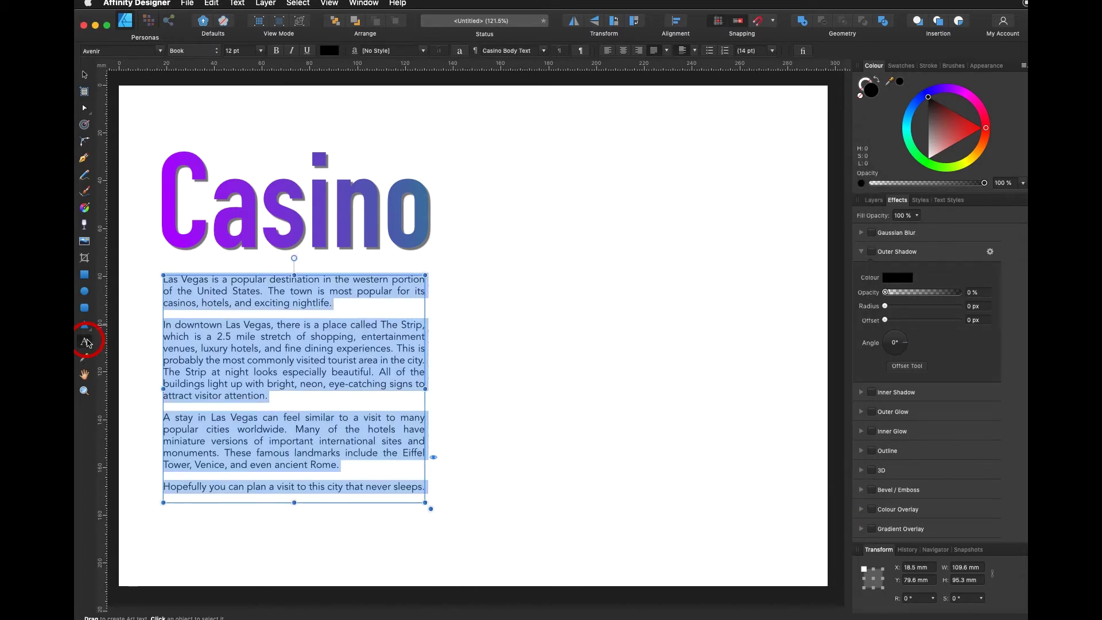
left_click(84, 341)
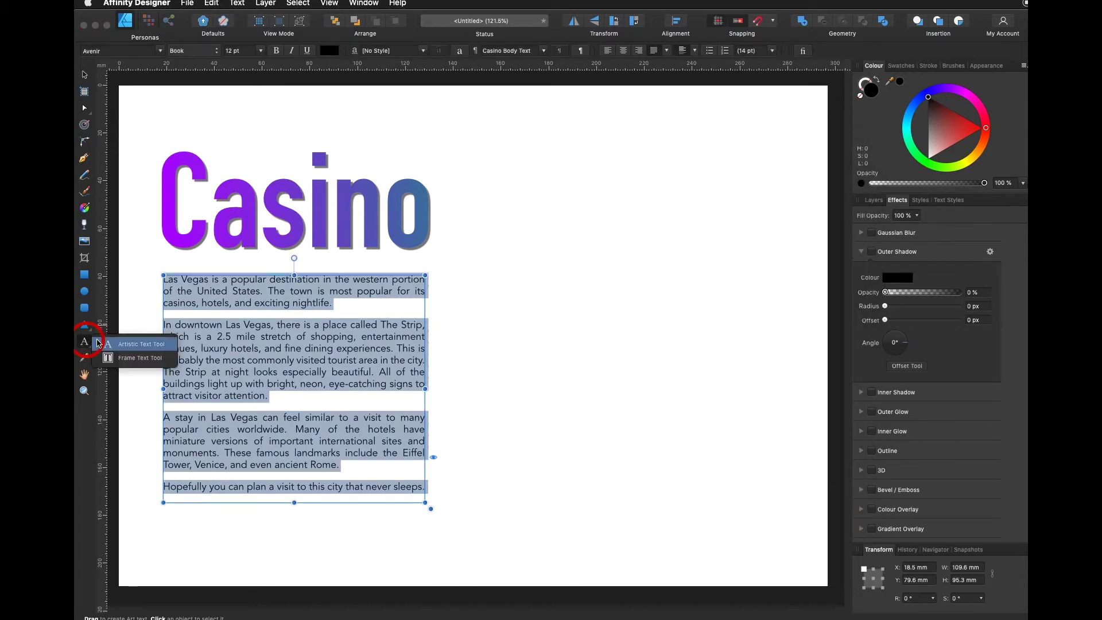
left_click(146, 363)
left_click_drag(517, 273, 736, 504)
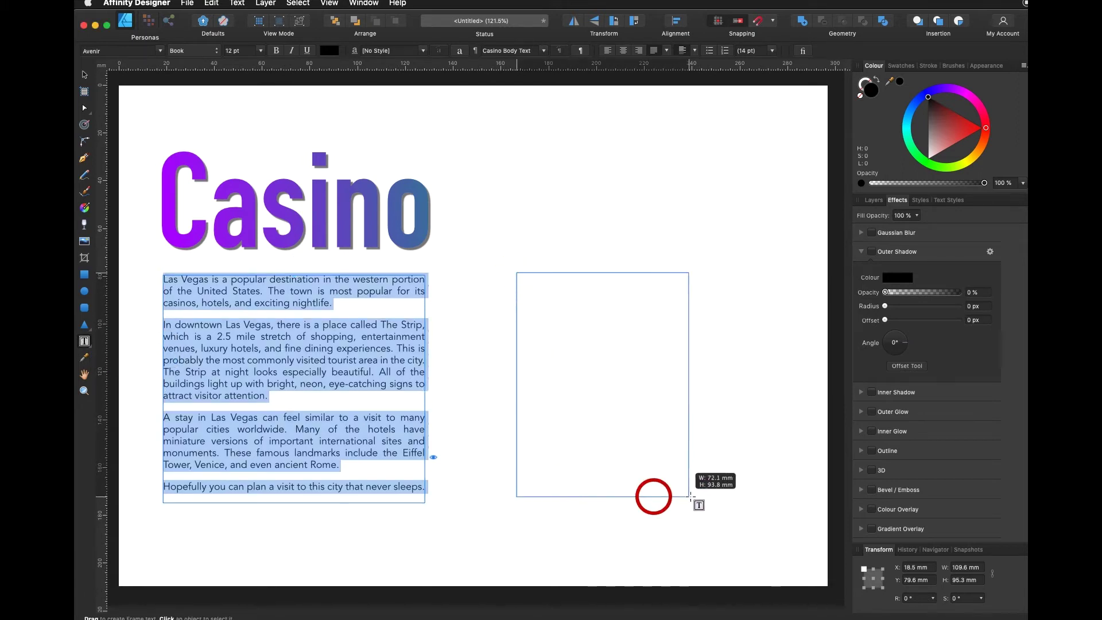
left_click(603, 327)
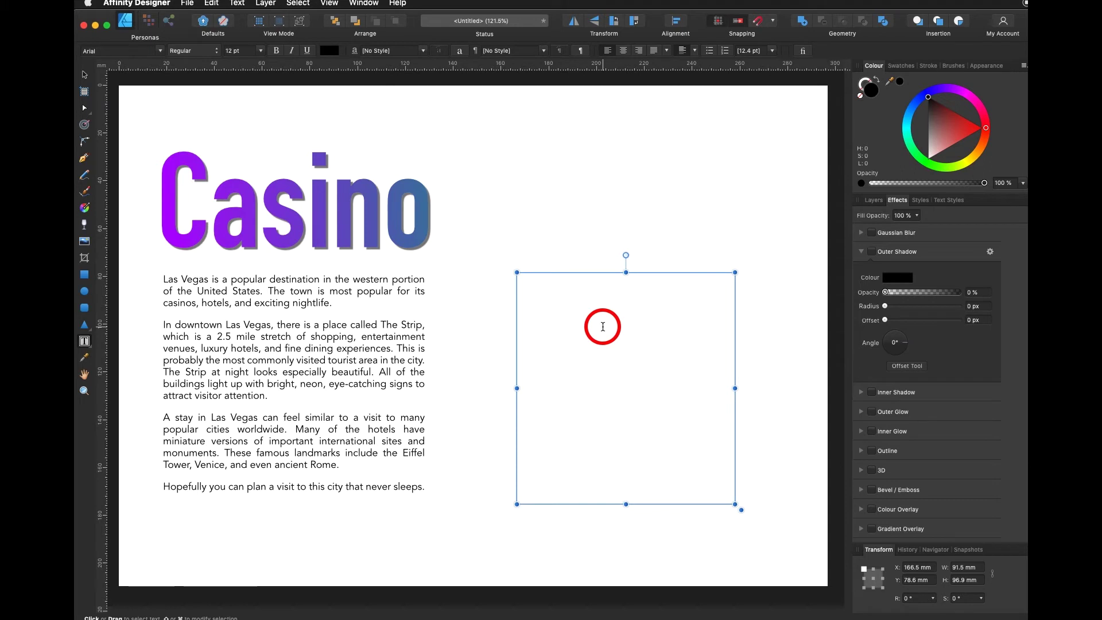
key("super+v")
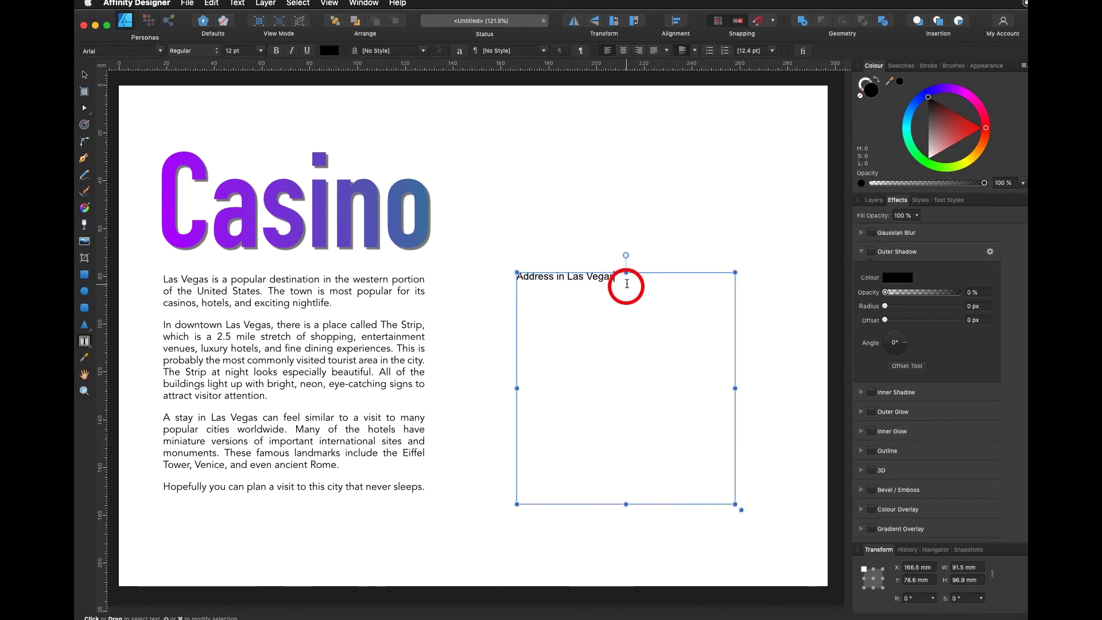
Apply the Casino Body Text paragraph style to 'Address in Las Vegas'.
left_click_drag(626, 275, 485, 272)
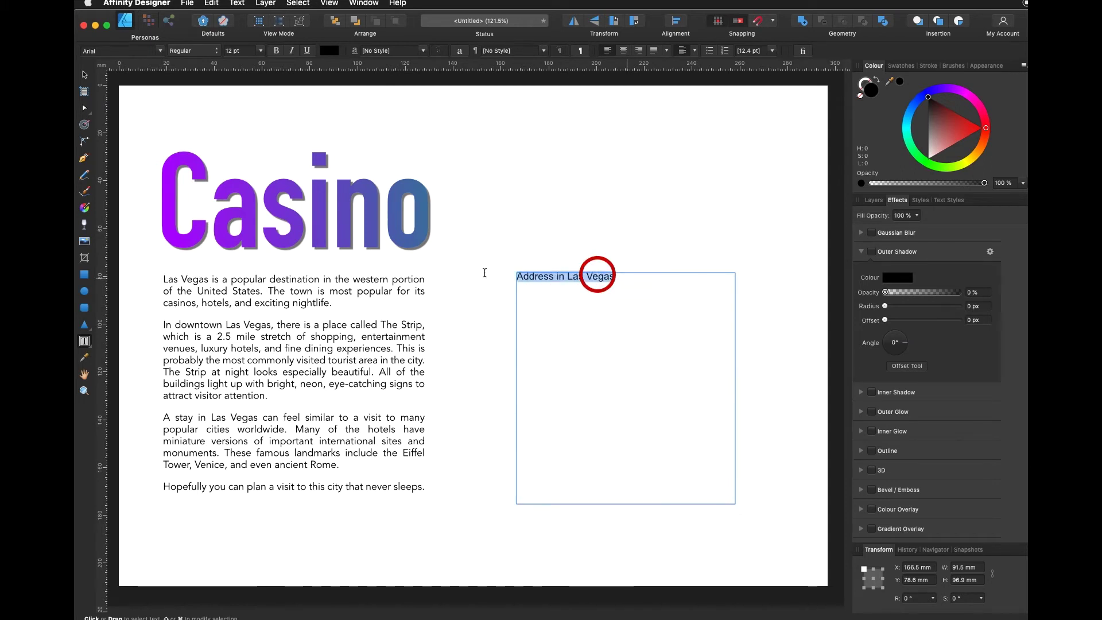
left_click(544, 51)
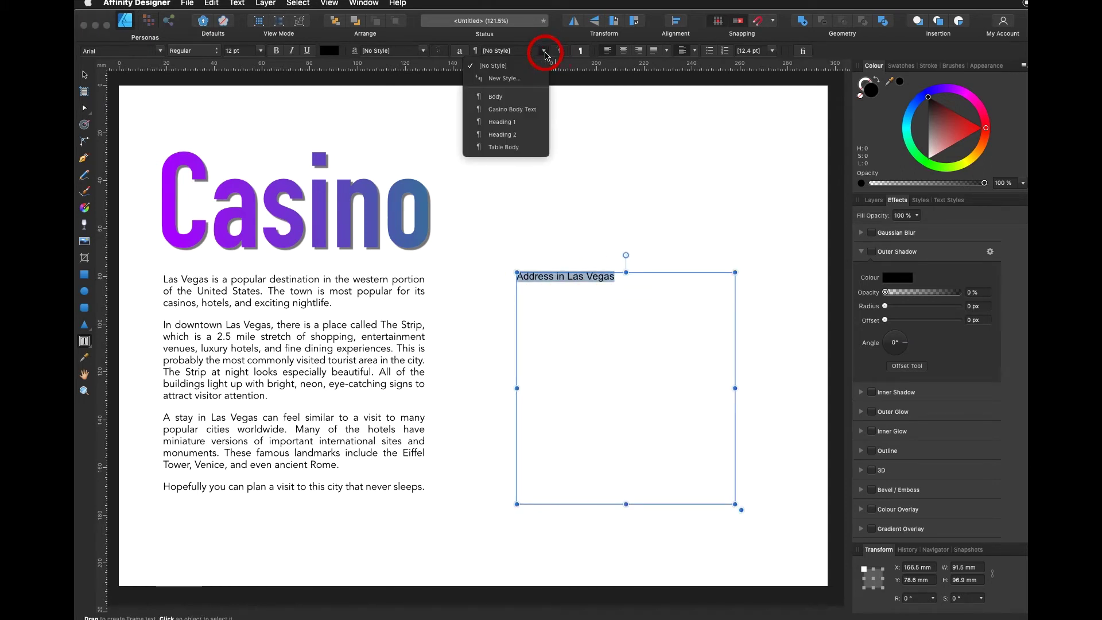
left_click(528, 109)
left_click(648, 388)
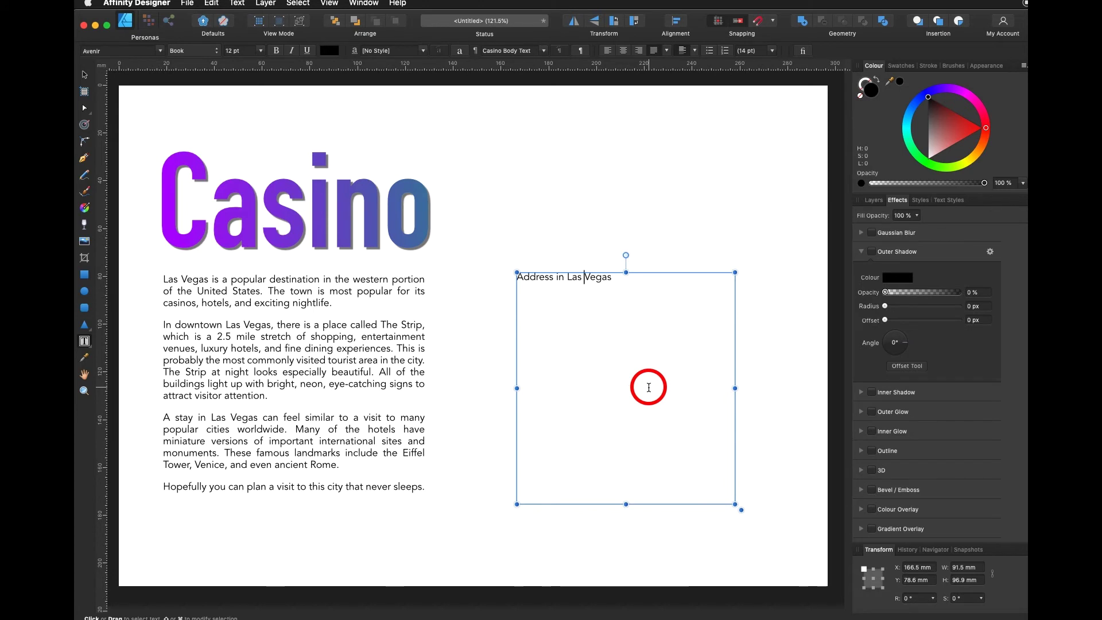
Set 'Las Vegas,' in the second paragraph to the Black font weight.
left_click_drag(274, 325, 227, 328)
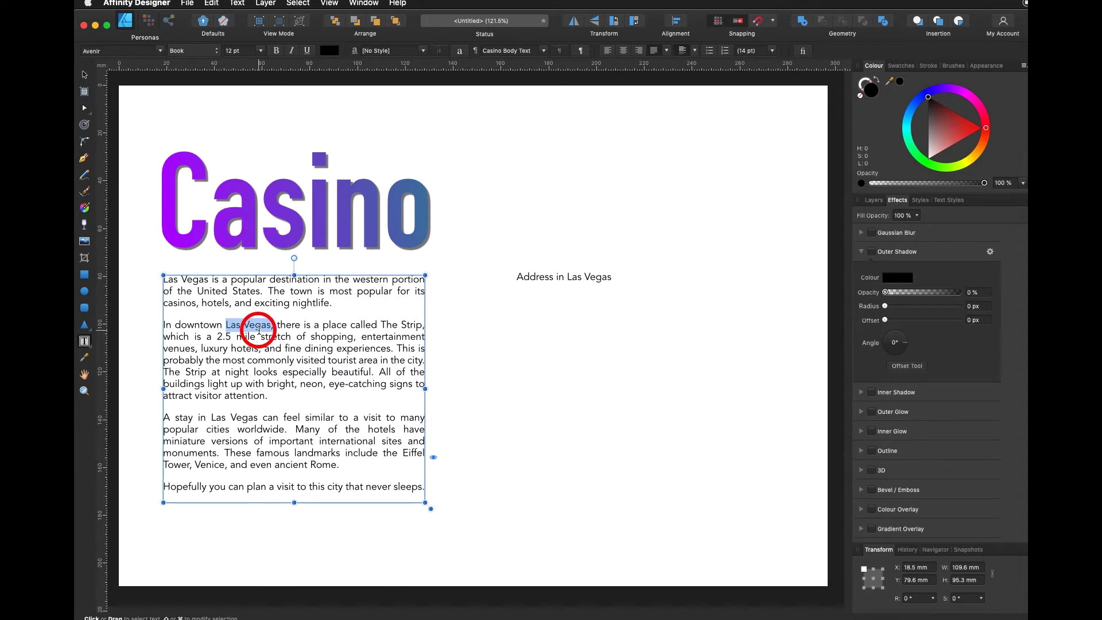
left_click(217, 51)
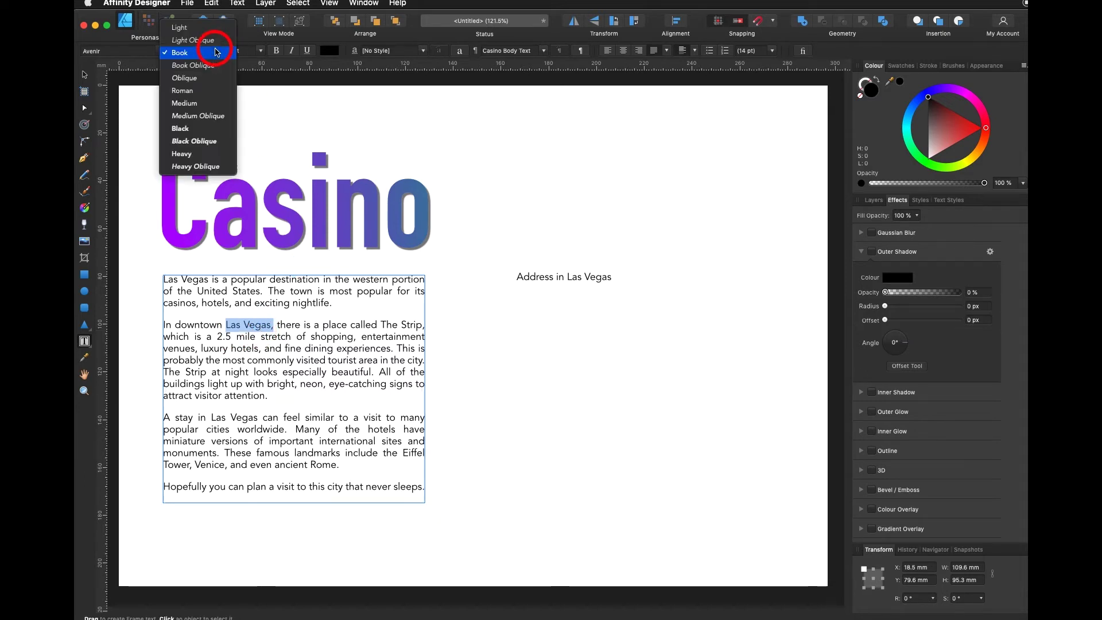
key("Down")
key("Down")
key("Down")
key("Down")
key("Down")
key("Down")
key("Return")
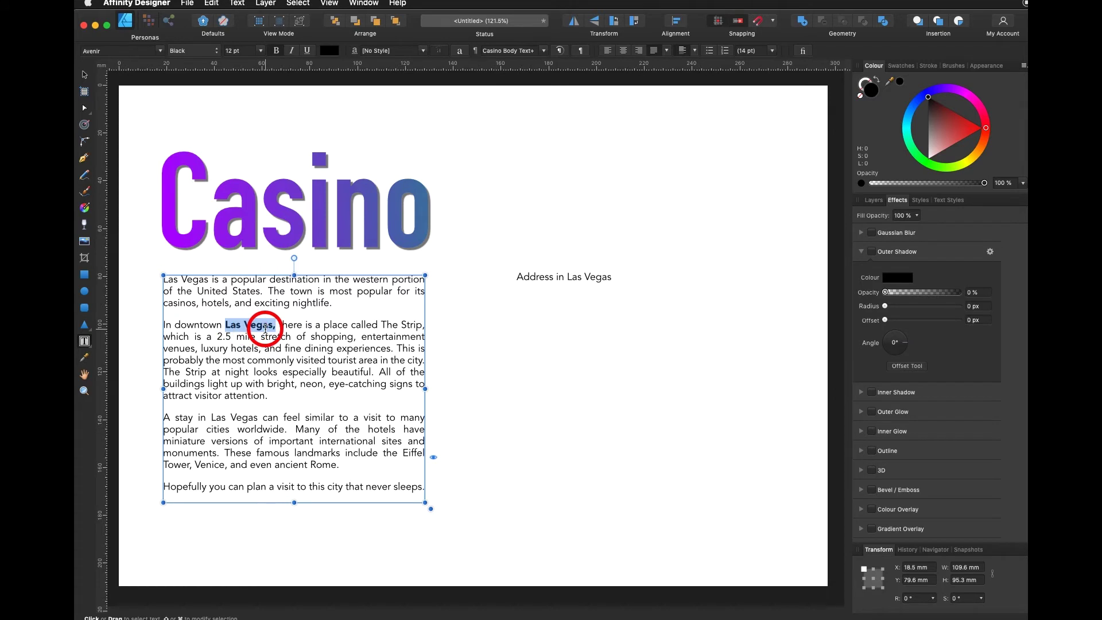
Save the bolded text's formatting as a new character style named Bold Casino.
left_click(423, 51)
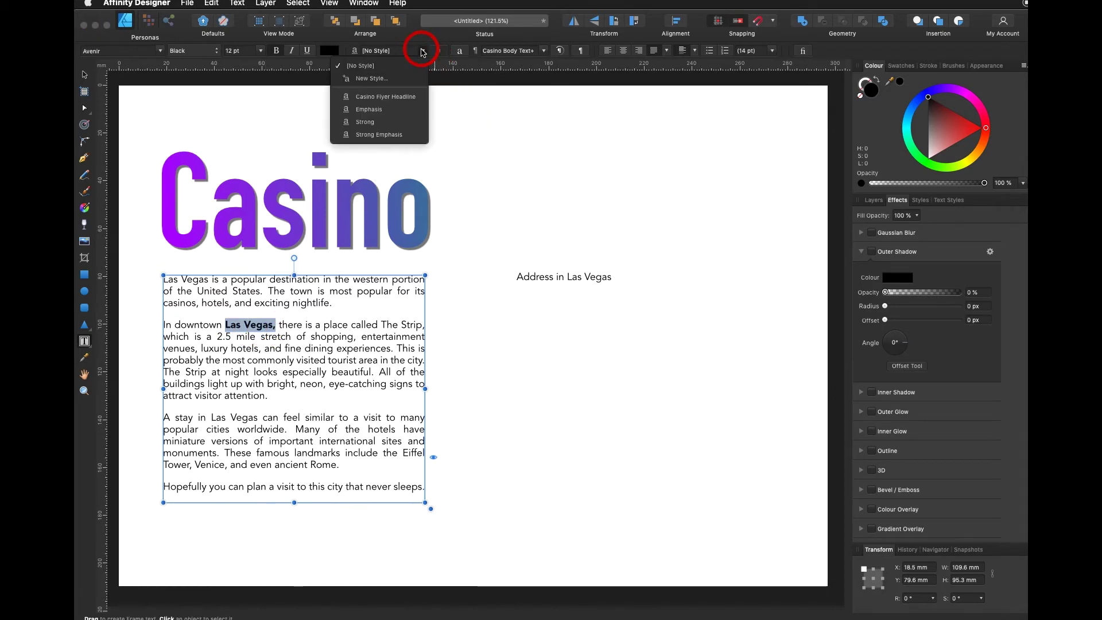
left_click(408, 79)
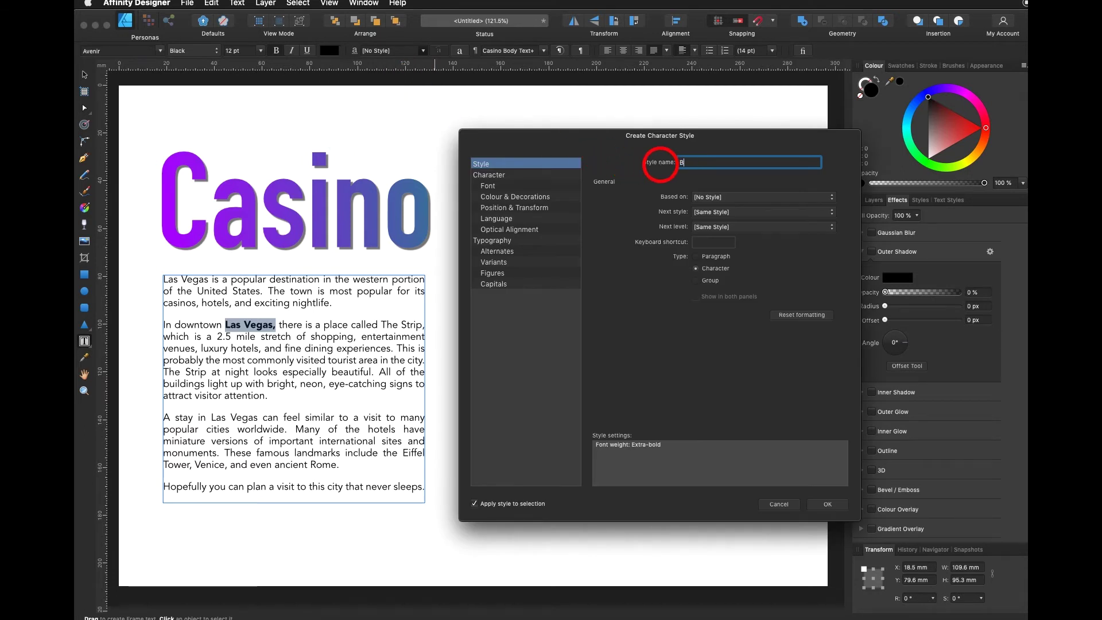
type("Bold Casino")
left_click(513, 187)
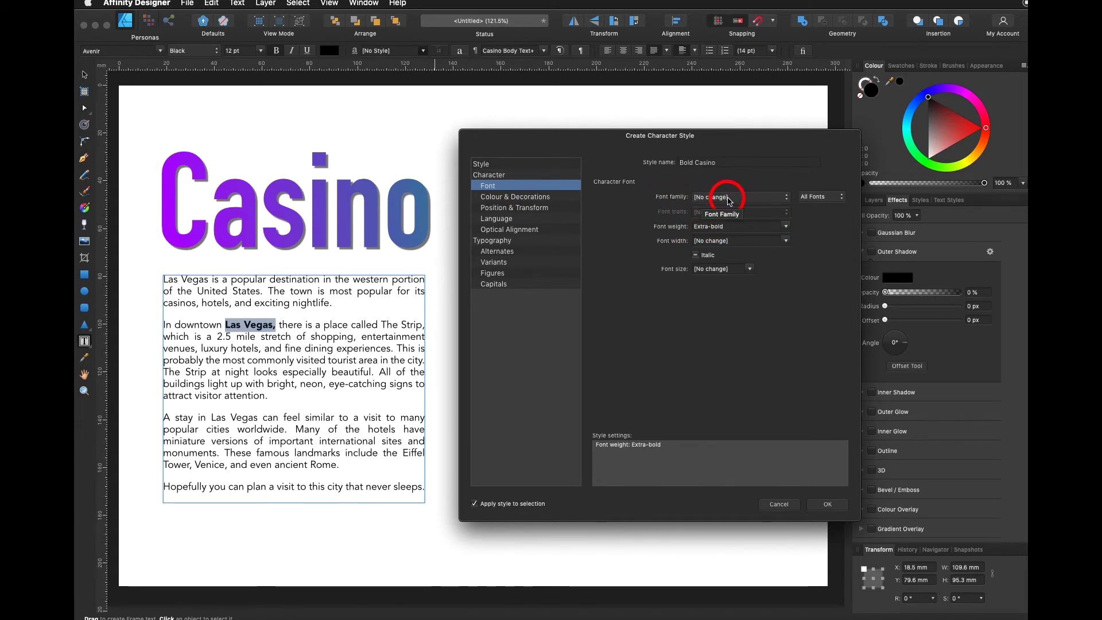
left_click(827, 504)
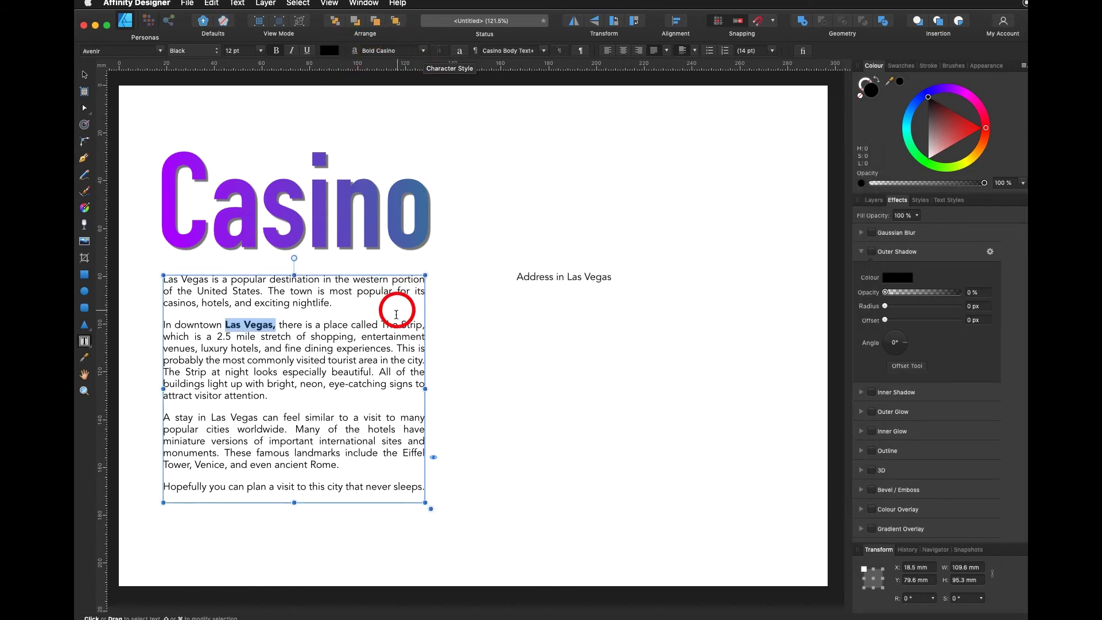
Apply Bold Casino to 'The Strip,' and select 'western portion' in the first line.
left_click_drag(382, 323, 426, 323)
left_click(423, 50)
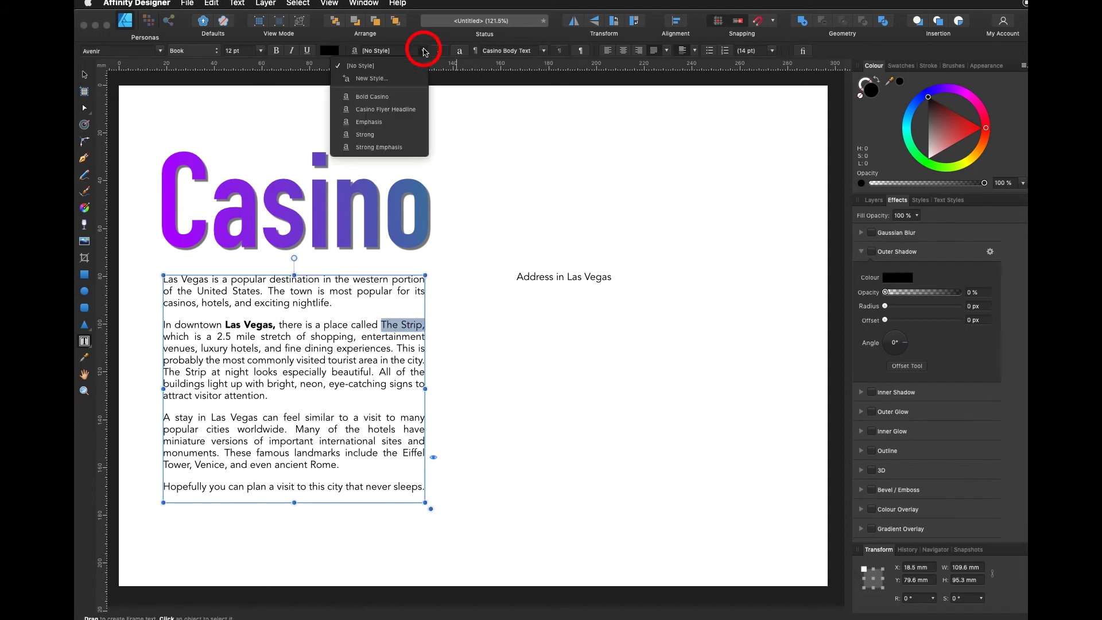
left_click(392, 96)
left_click(379, 313)
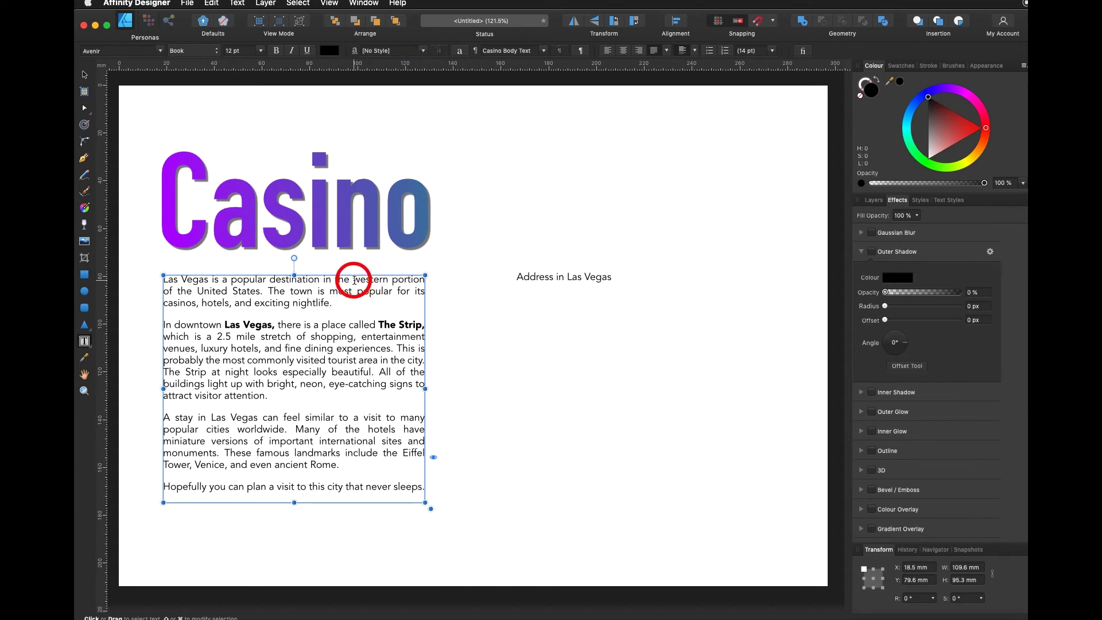
left_click_drag(353, 280, 428, 280)
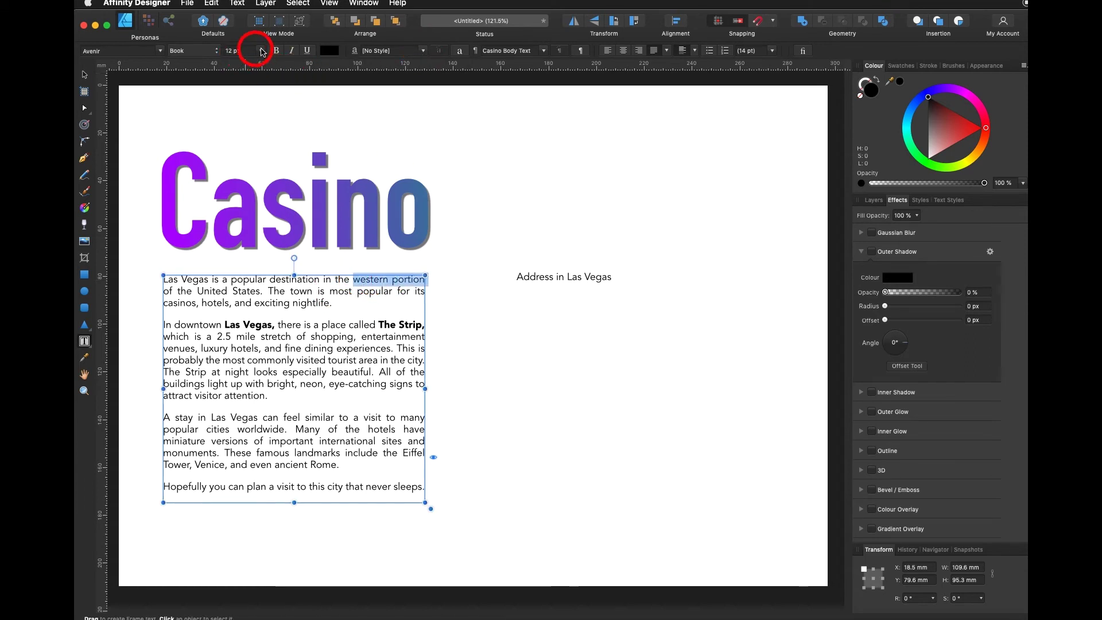
Underline 'western portion' and define a character style named underline based on [No Style].
left_click(306, 50)
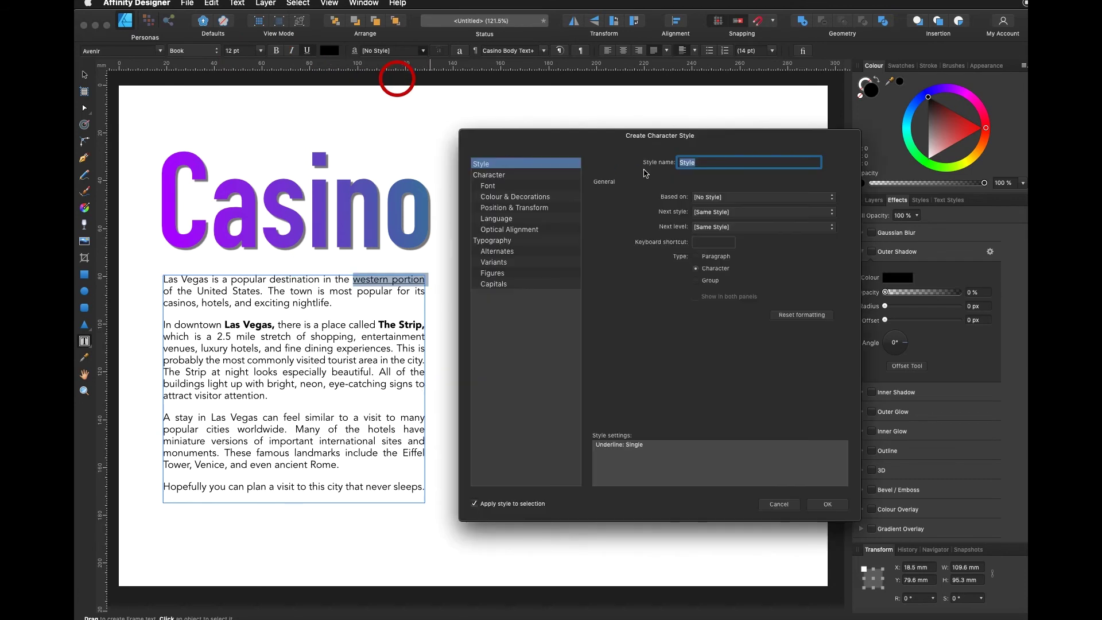
double_click(680, 162)
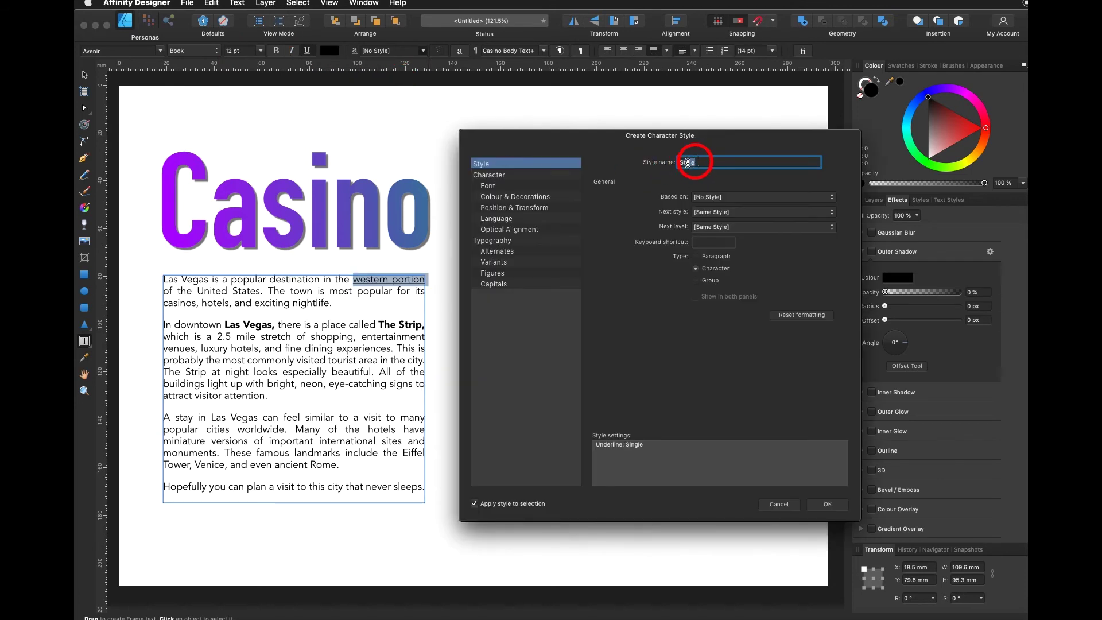
type("underline")
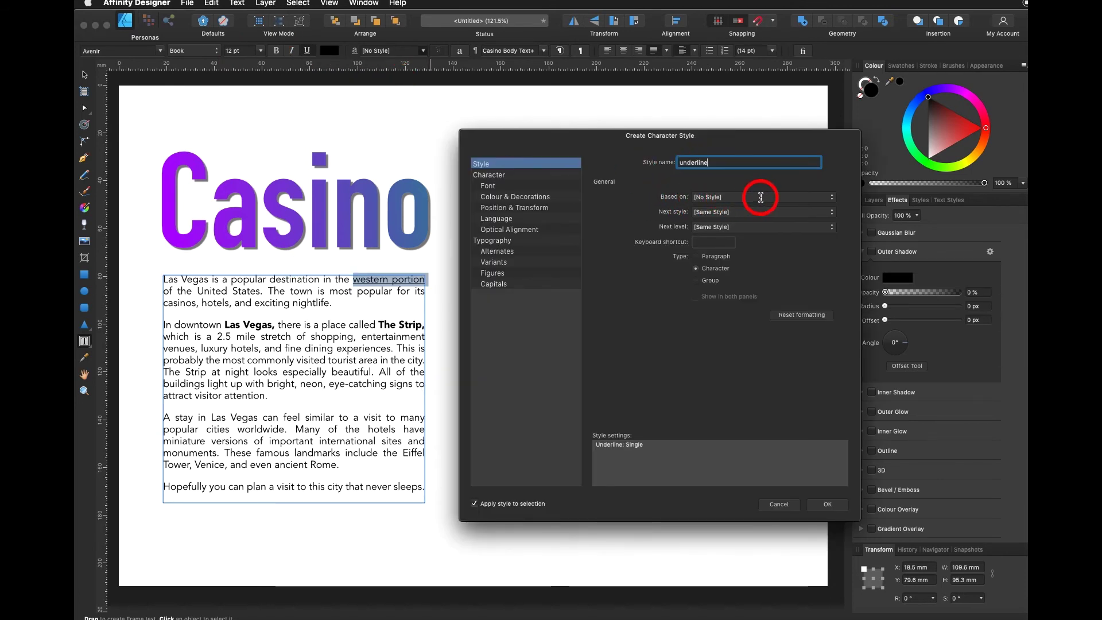
left_click(832, 198)
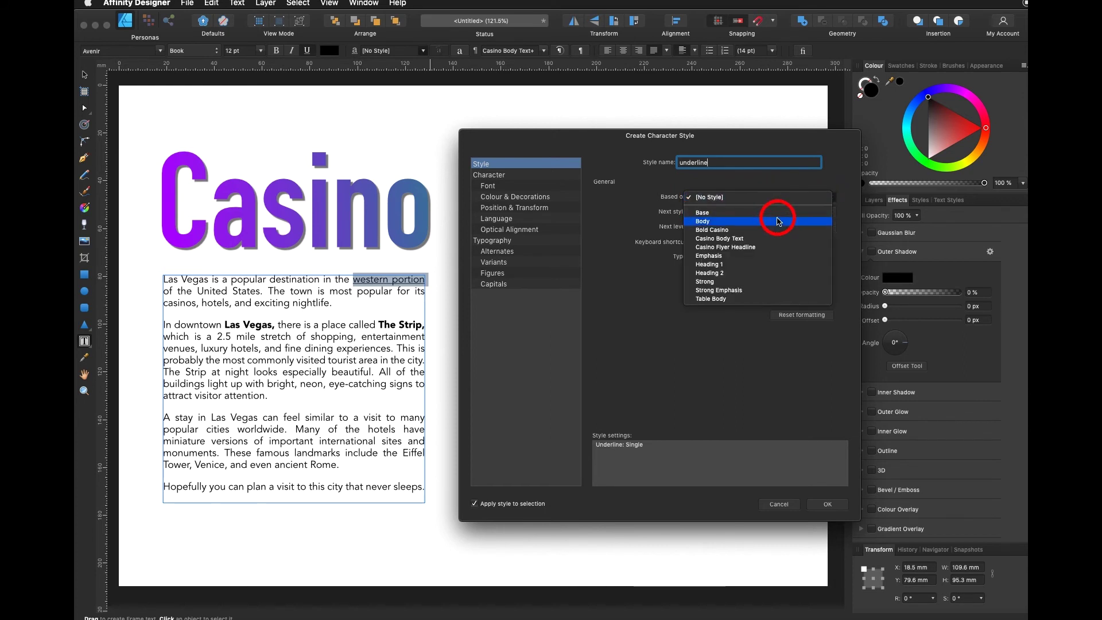
left_click(771, 230)
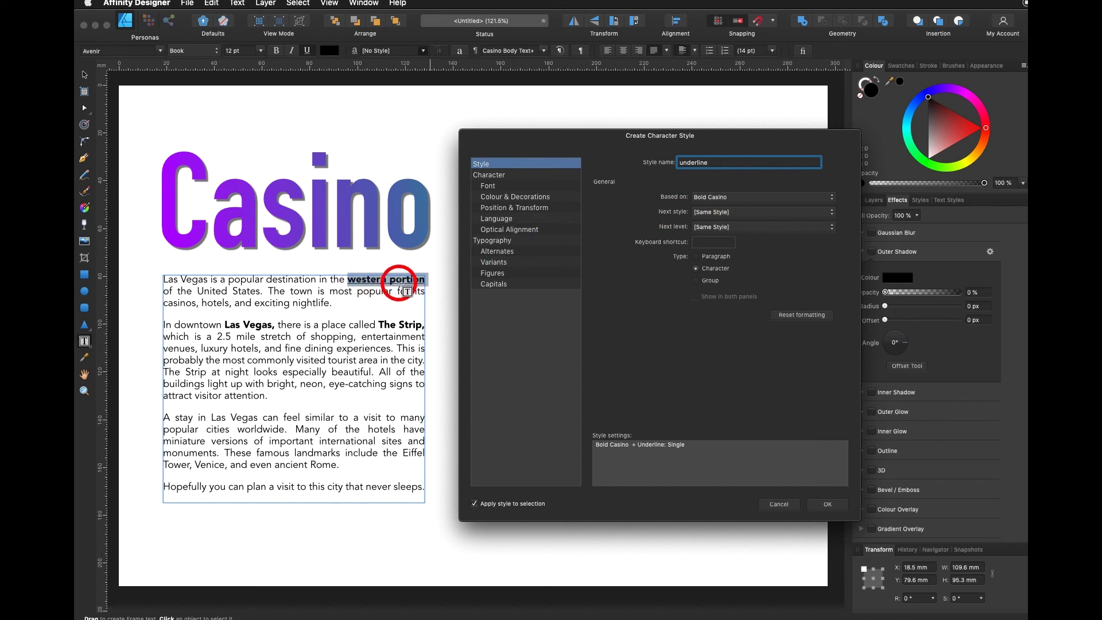
left_click(830, 197)
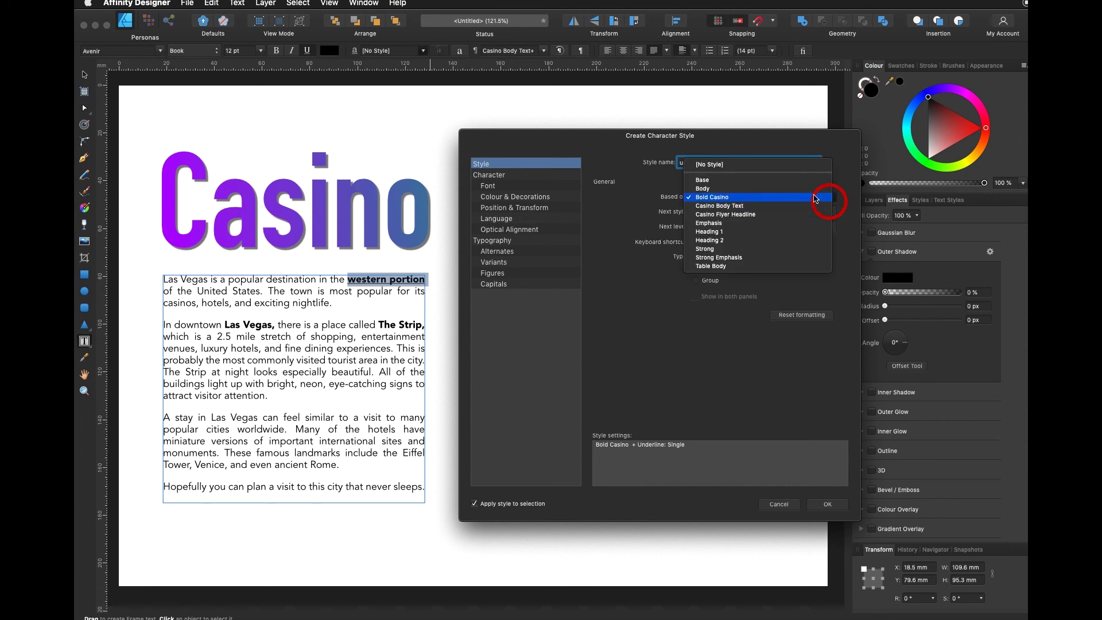
left_click(791, 165)
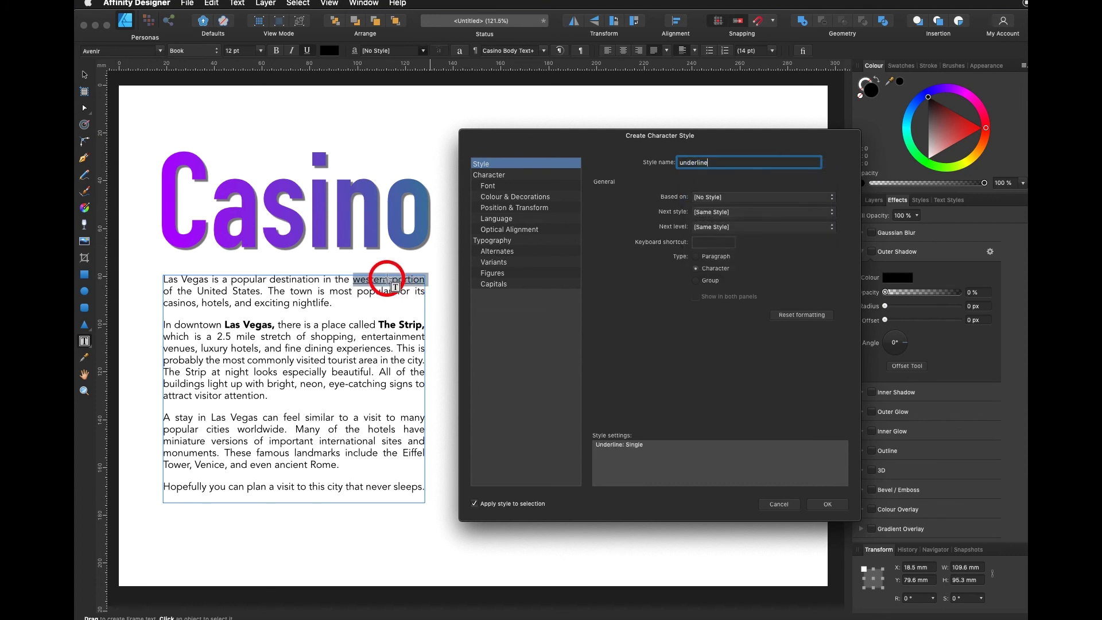